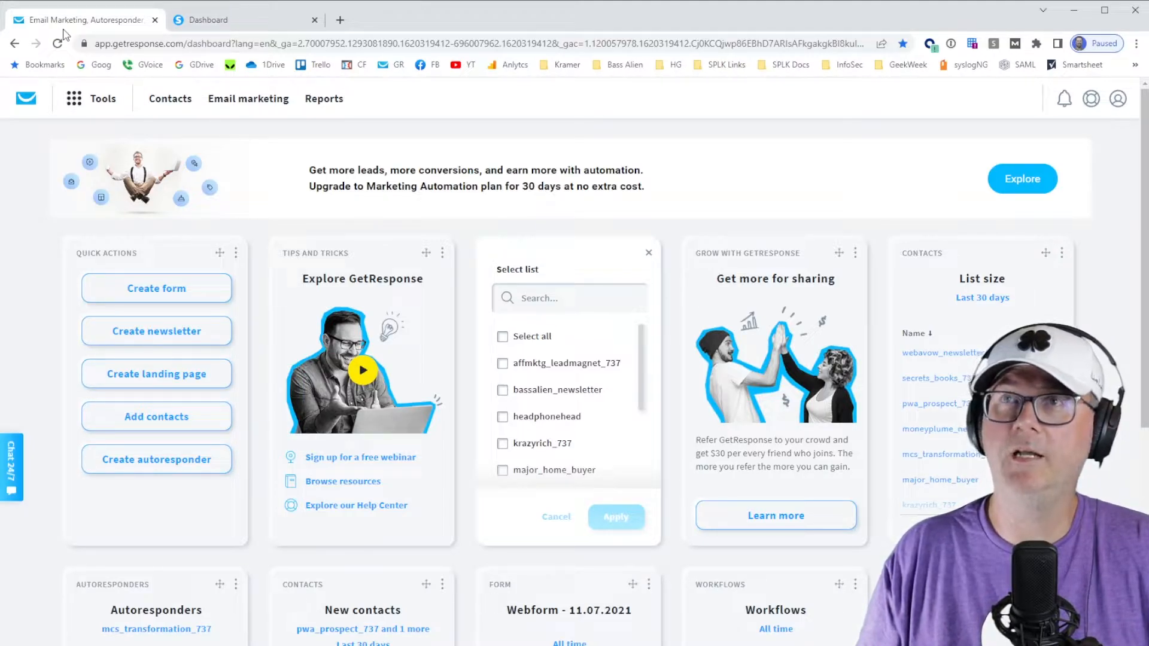
Open the contacts of the krazyrich_737 list and bring up the export settings for them
left_click(169, 100)
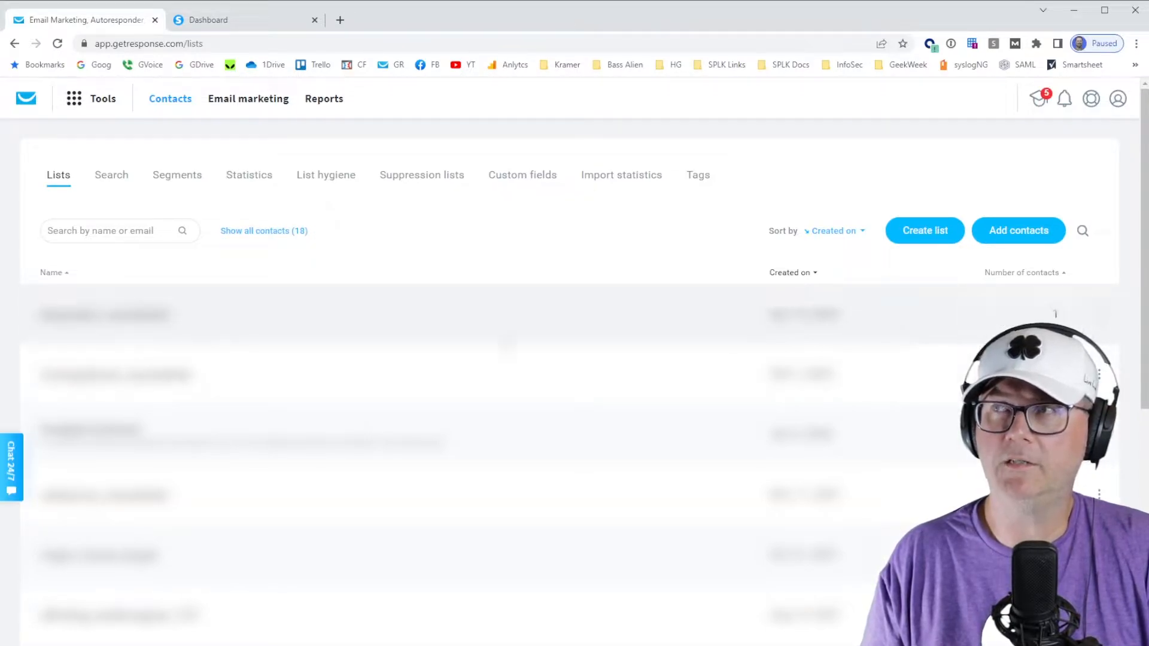
left_click(144, 318)
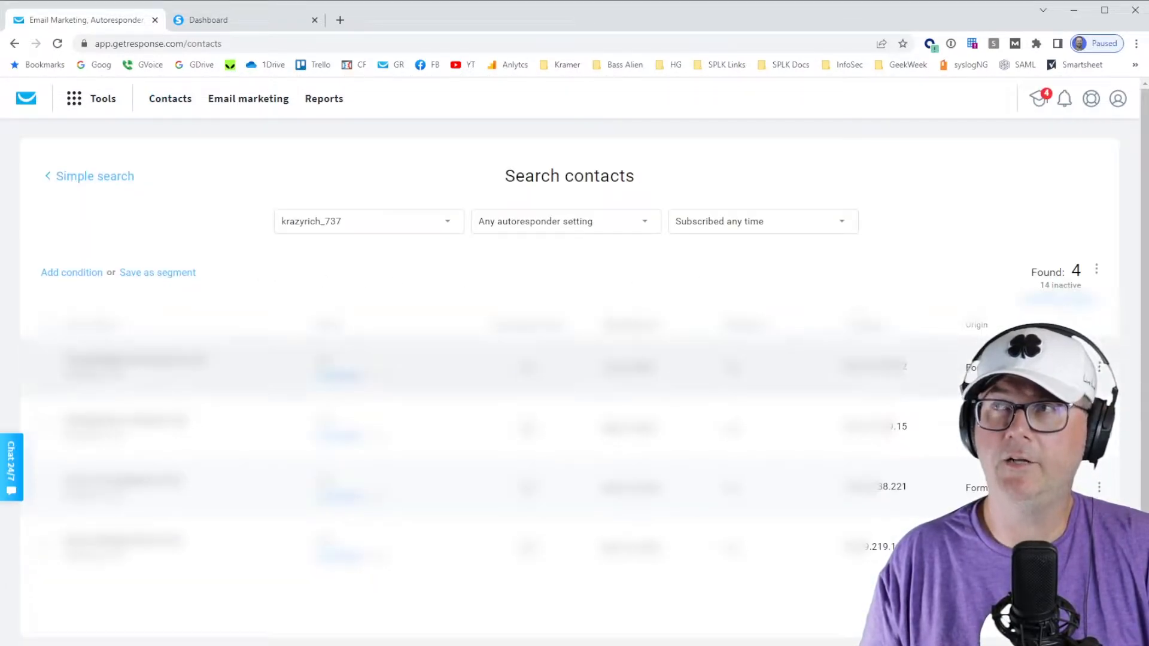
left_click(1097, 270)
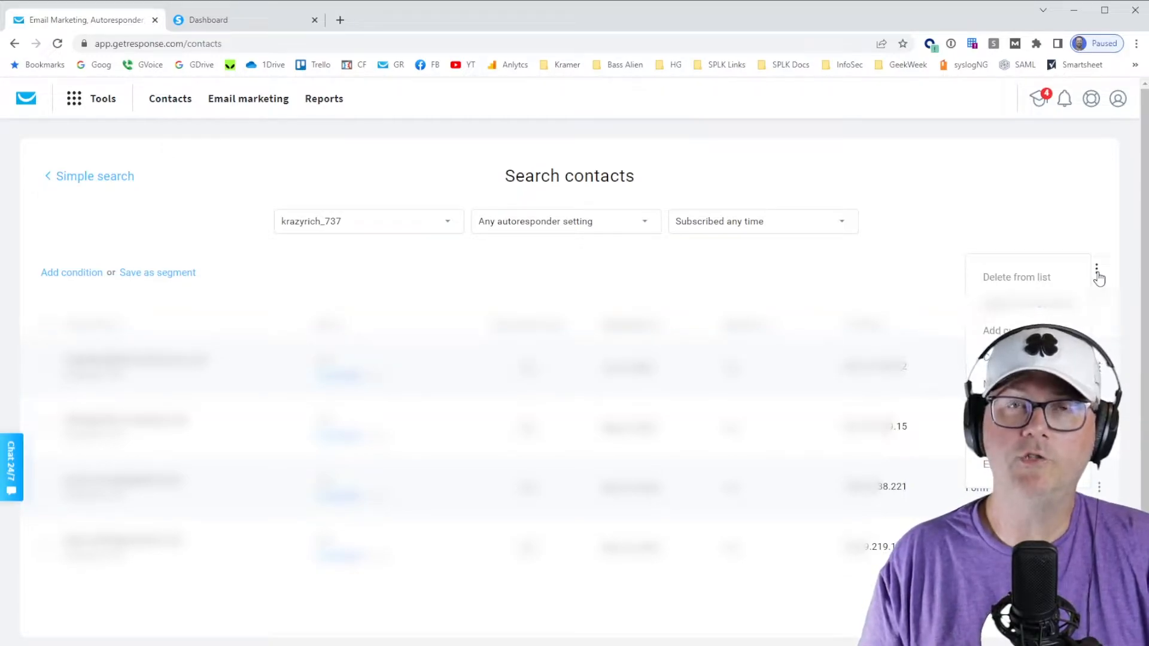
left_click(1097, 274)
left_click(1095, 276)
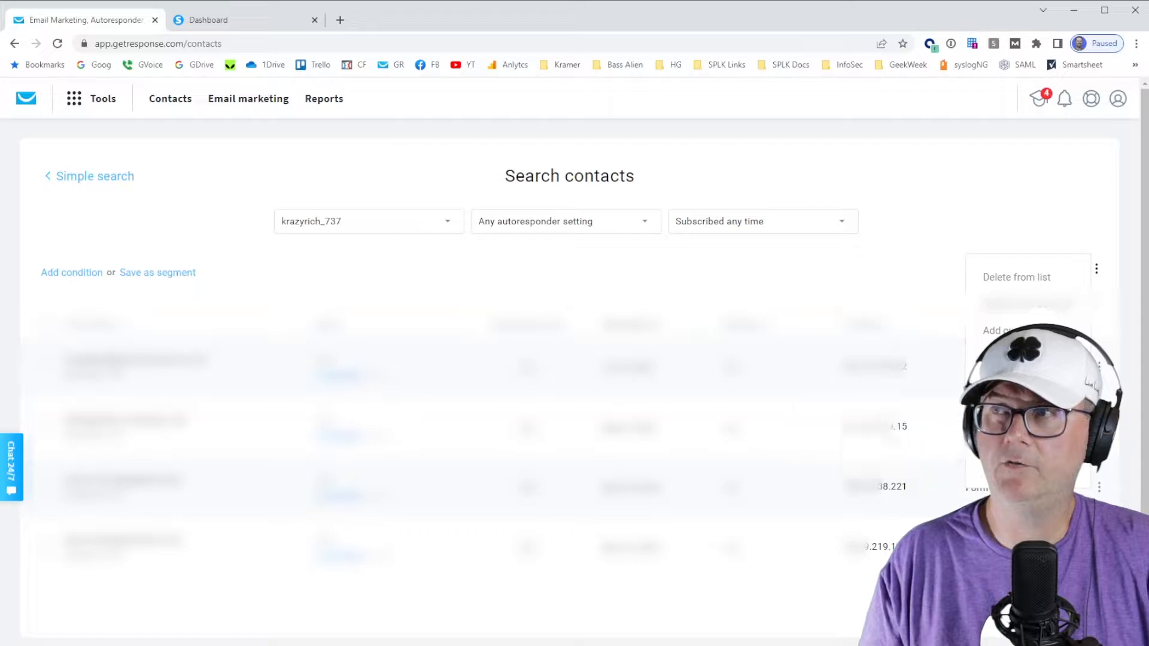
left_click(1005, 438)
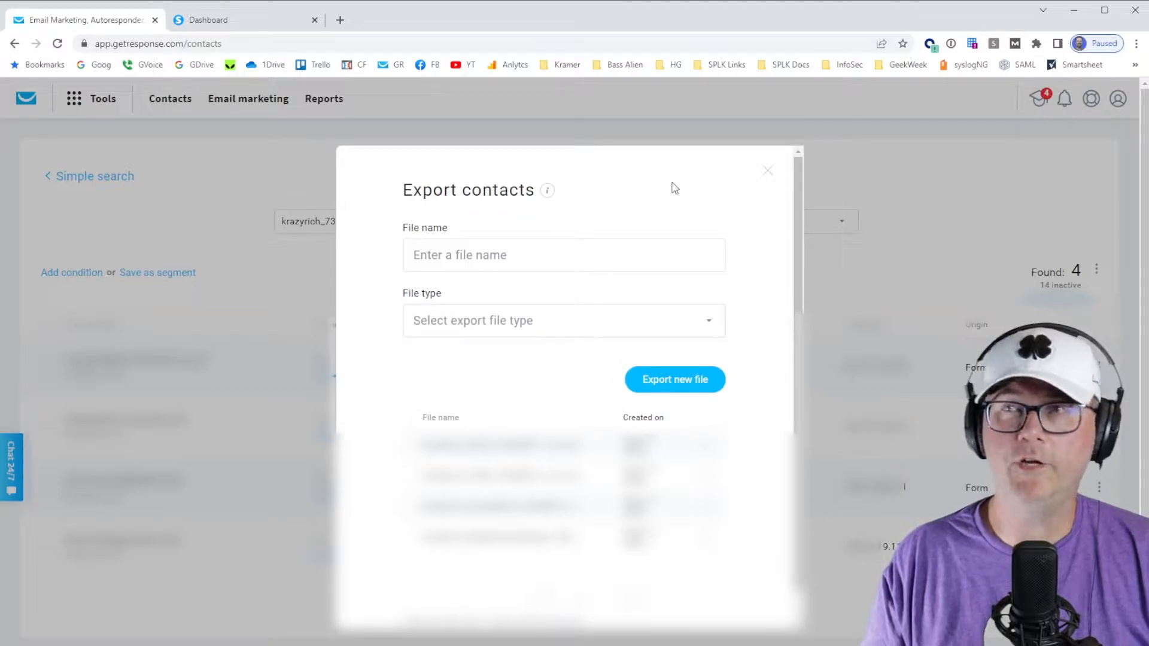
Export the krazyrich_737 contacts as a CSV file named demolist1 and close the export dialog
left_click(659, 247)
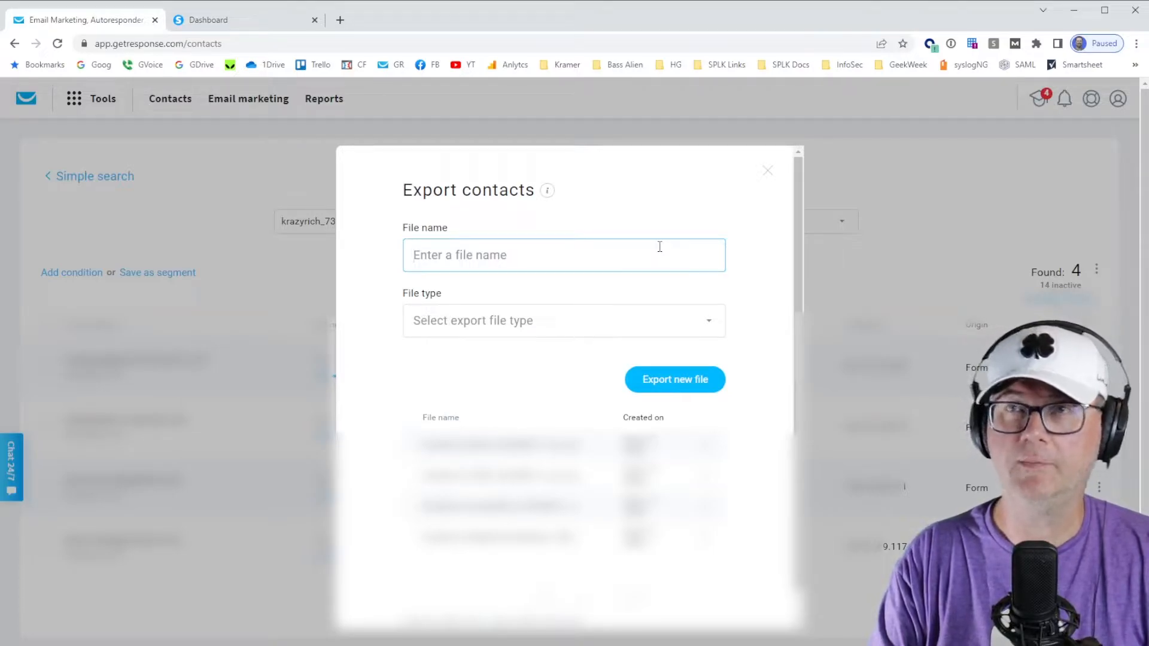
type("demolist1")
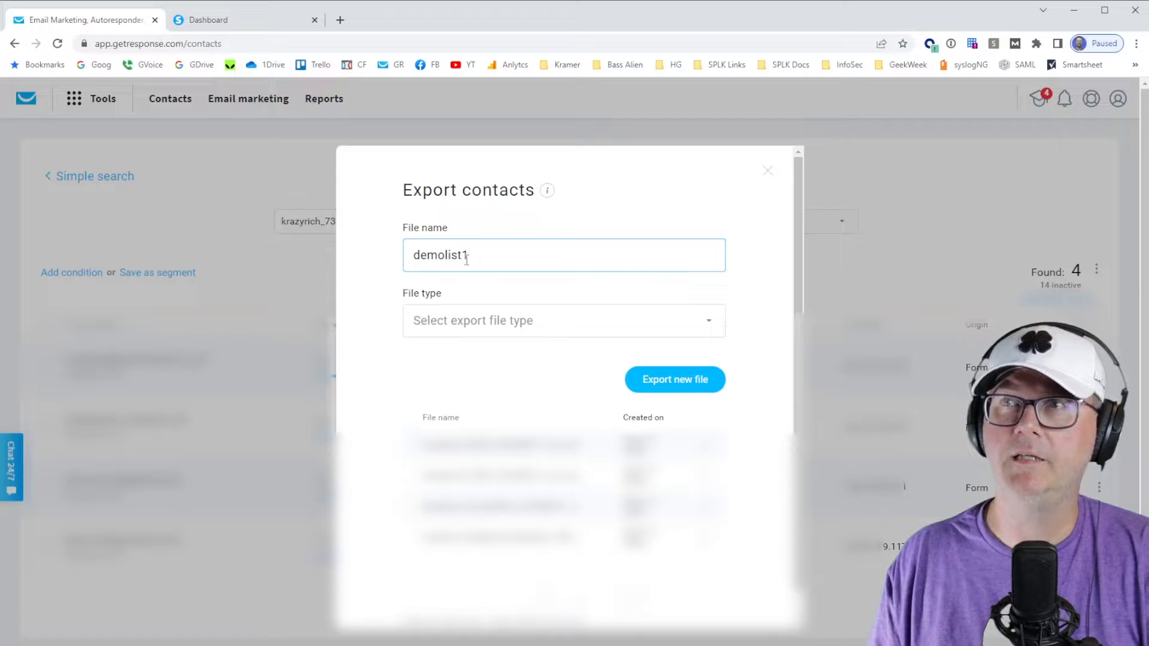
left_click(679, 321)
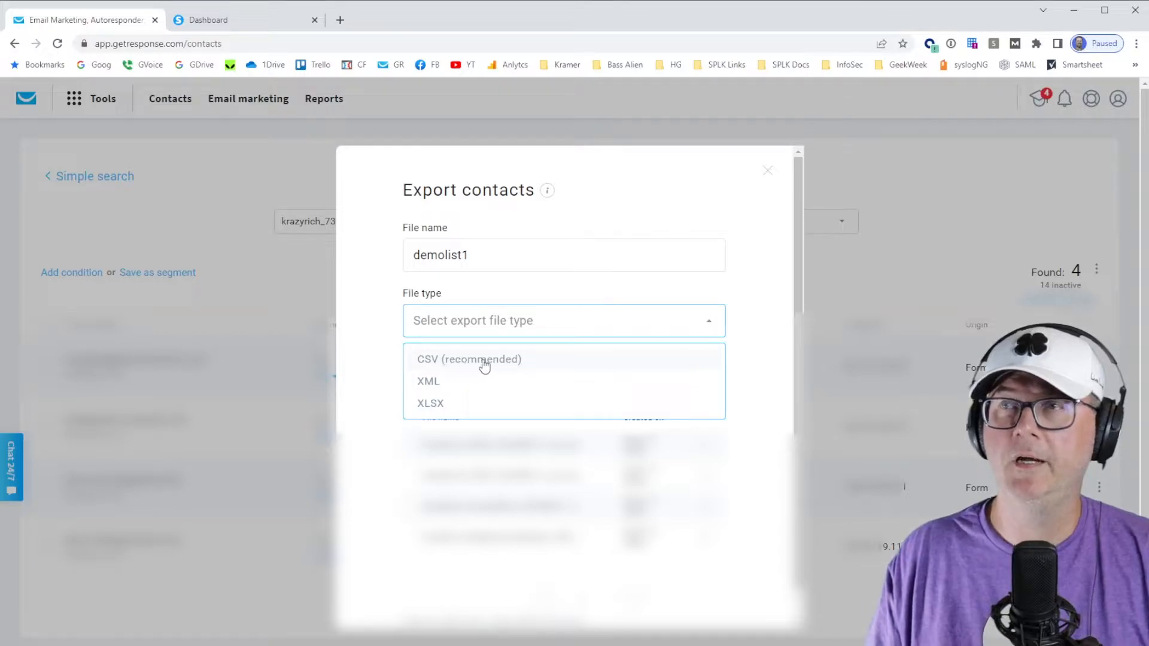
left_click(482, 362)
left_click(686, 387)
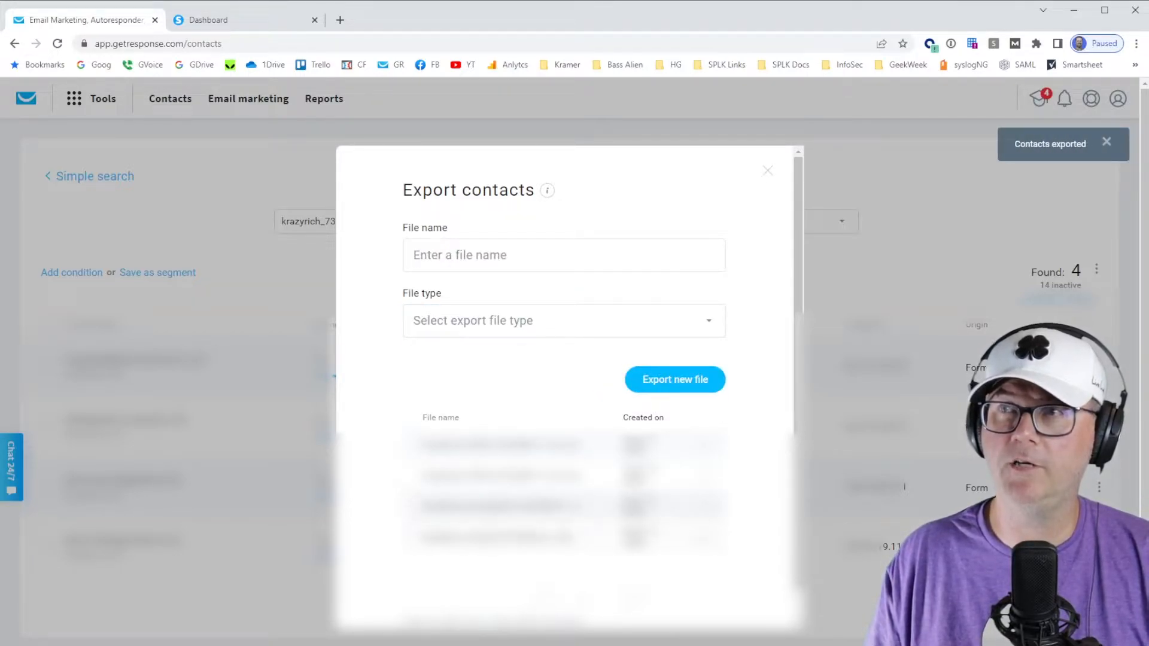
left_click(768, 172)
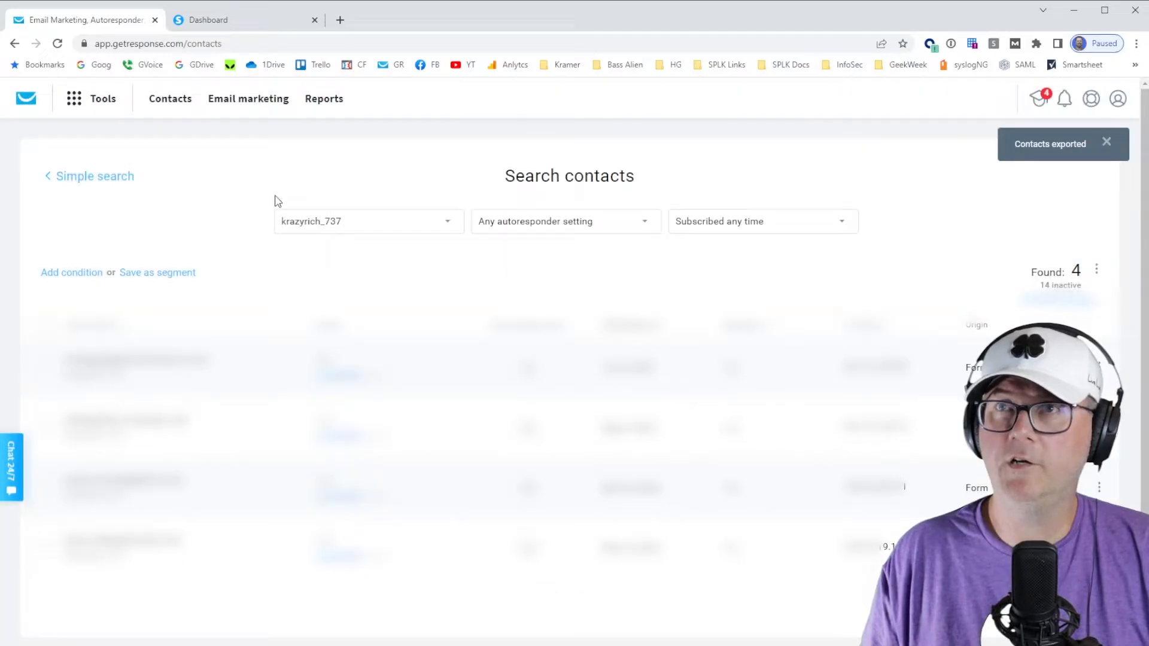
Return to the contact lists, open the last list in the overview and bring up its export settings
left_click(79, 180)
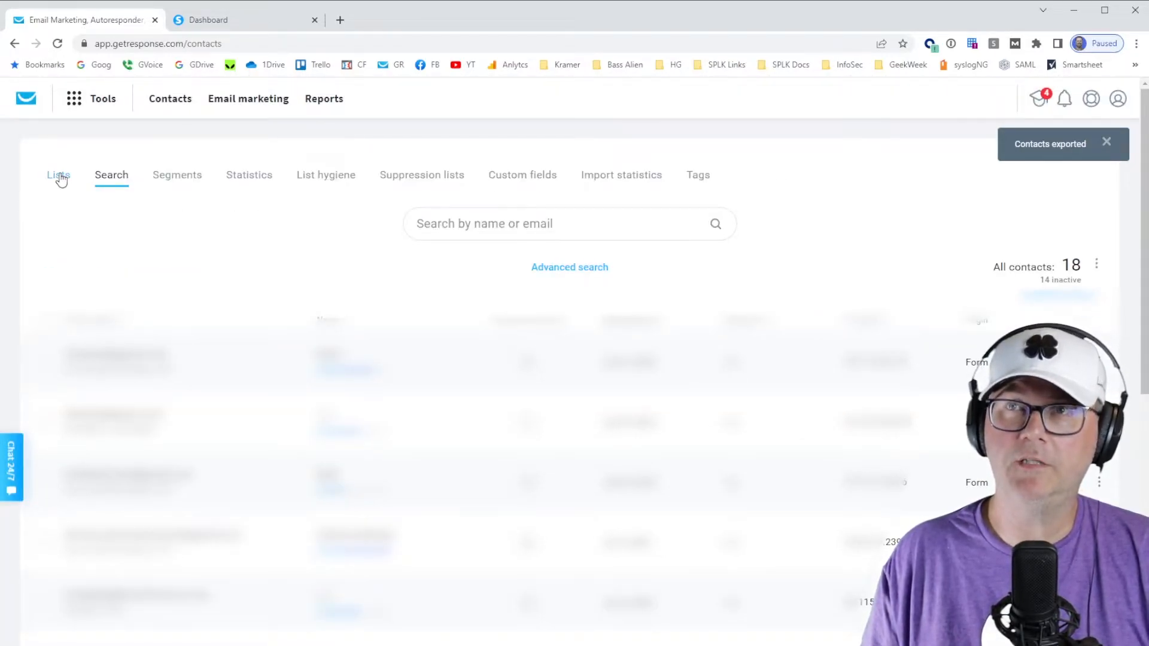
left_click(60, 179)
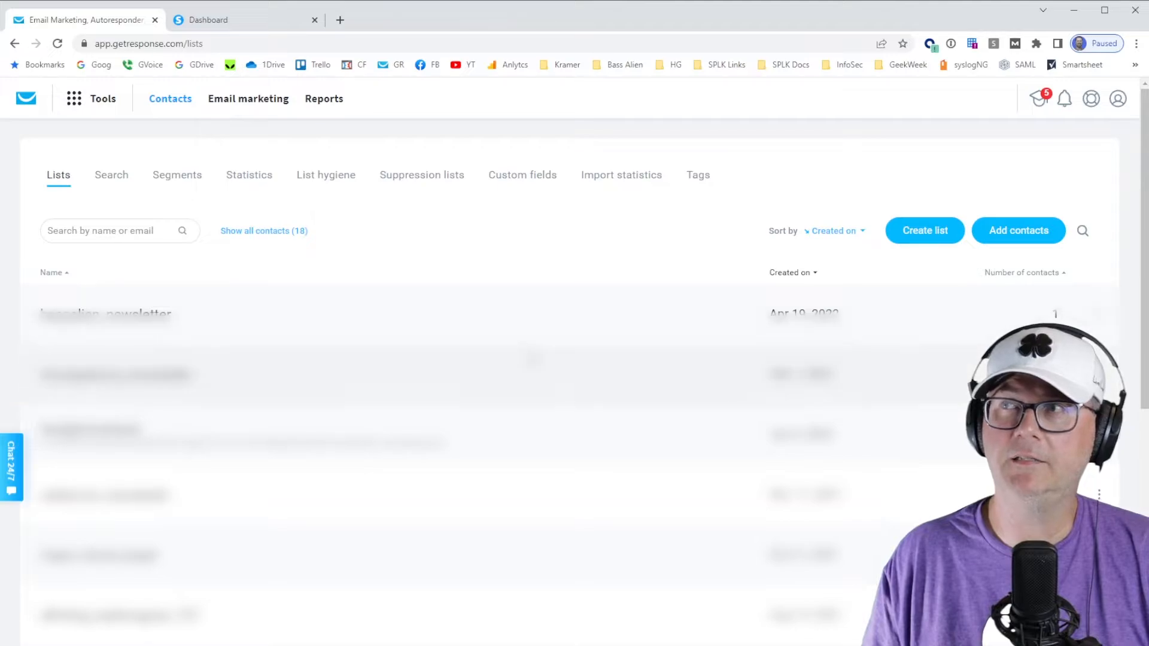
scroll(539, 359, "down", 5)
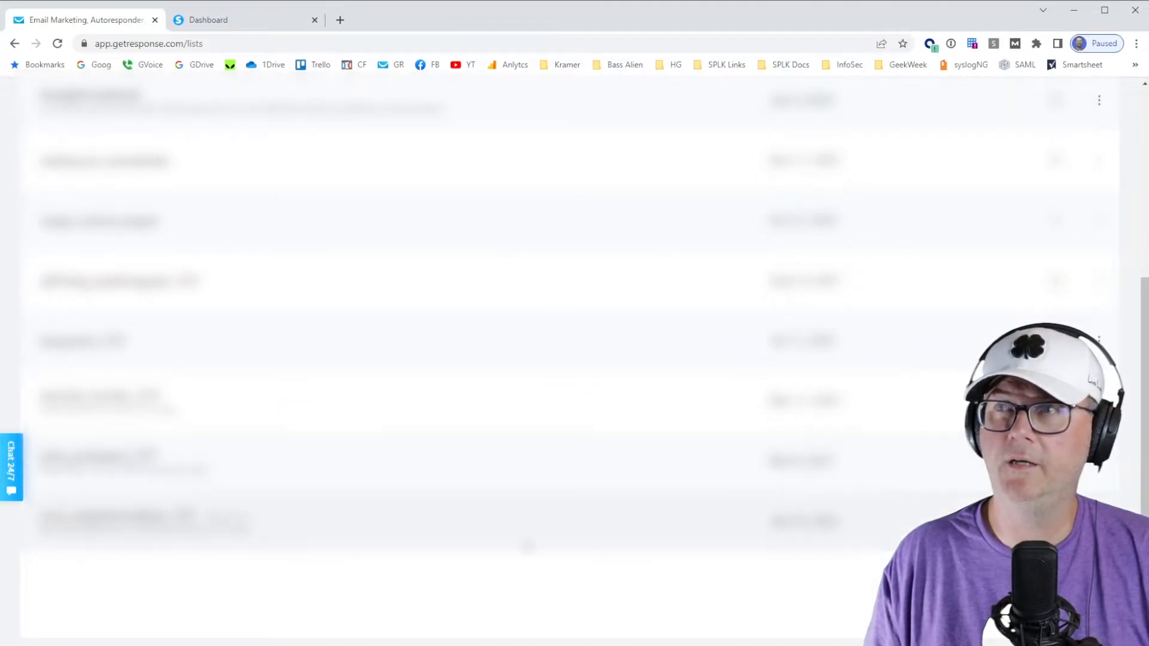
left_click(157, 516)
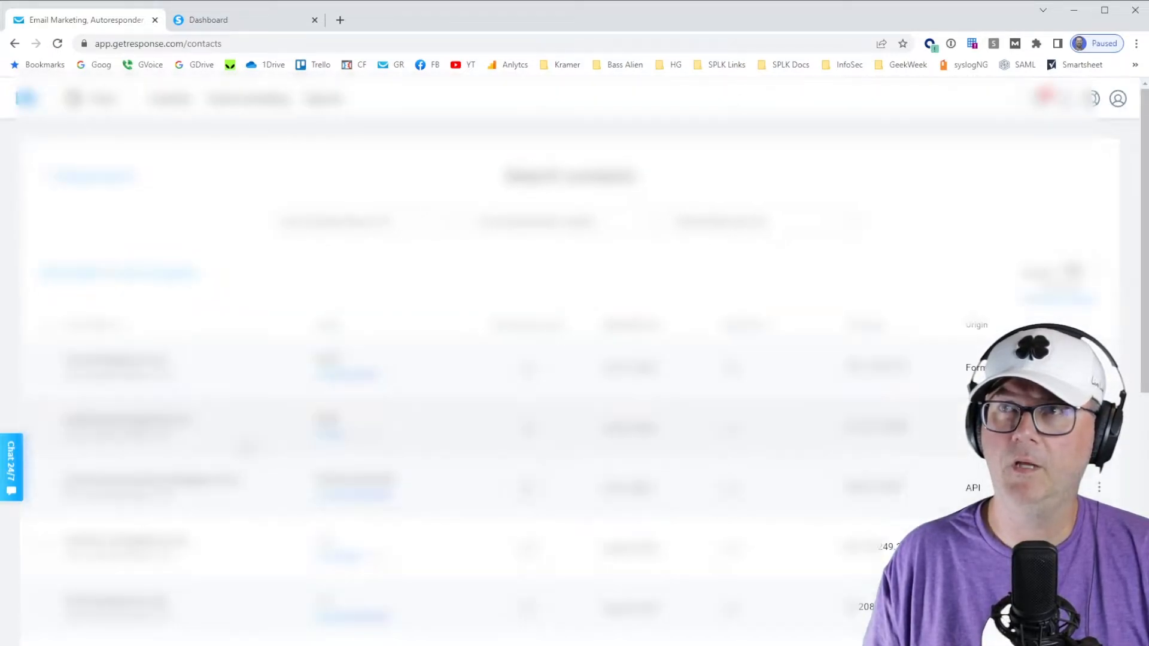
left_click(1096, 273)
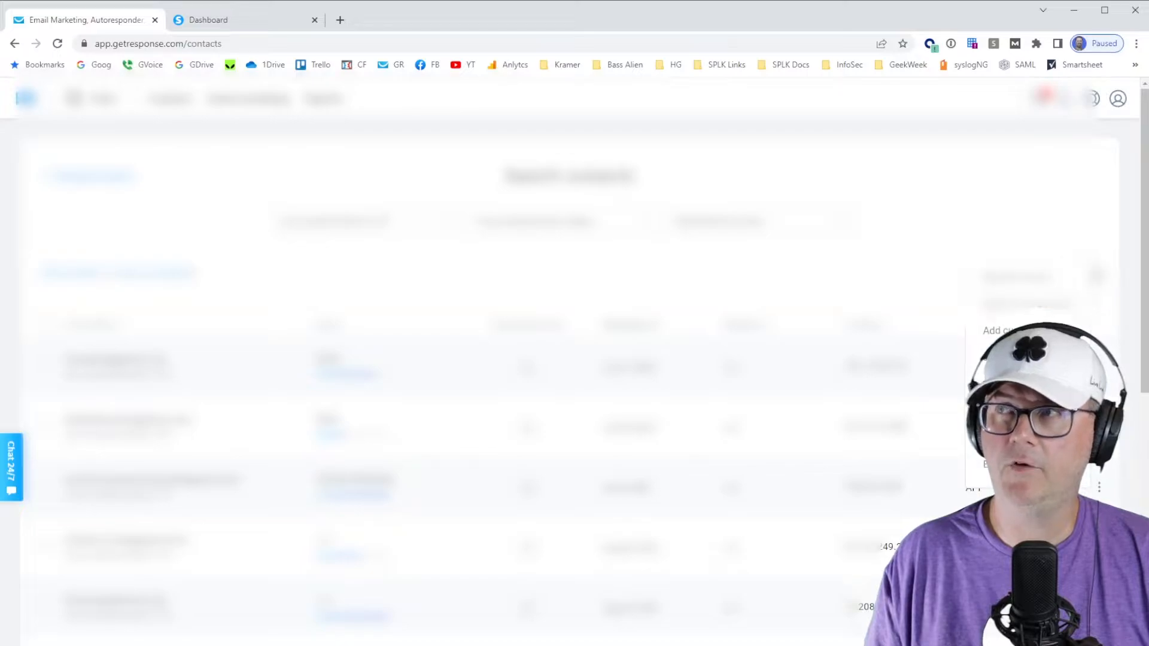
left_click(997, 464)
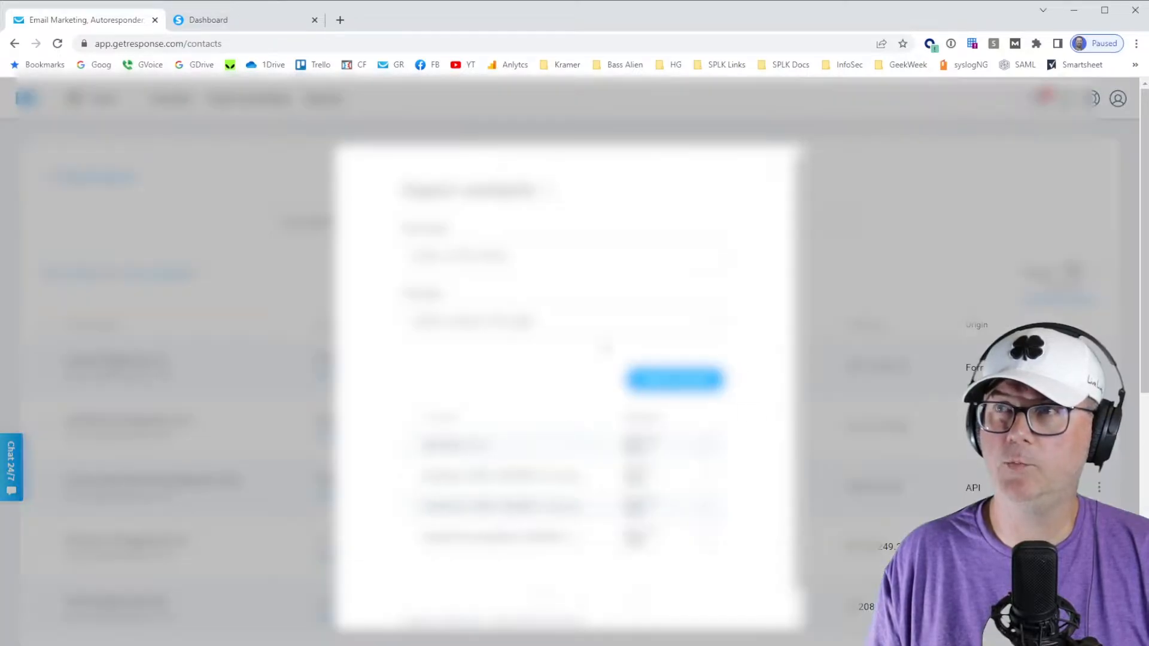
Export this list's contacts as a CSV file named demolist2
left_click(498, 258)
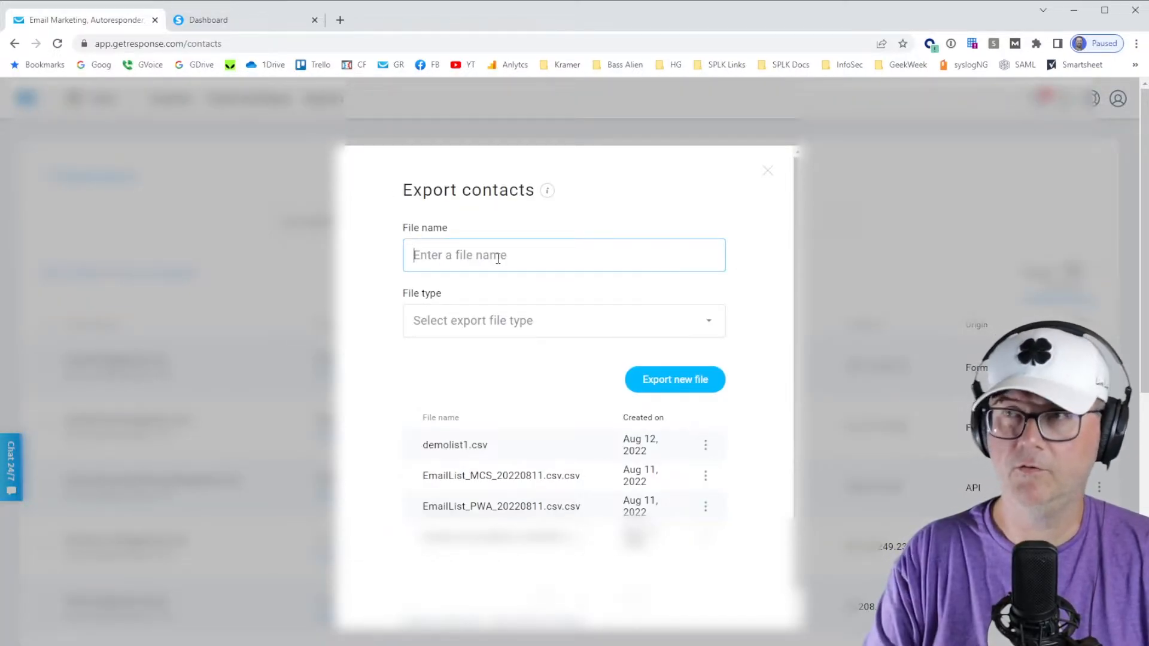
type("demolist2")
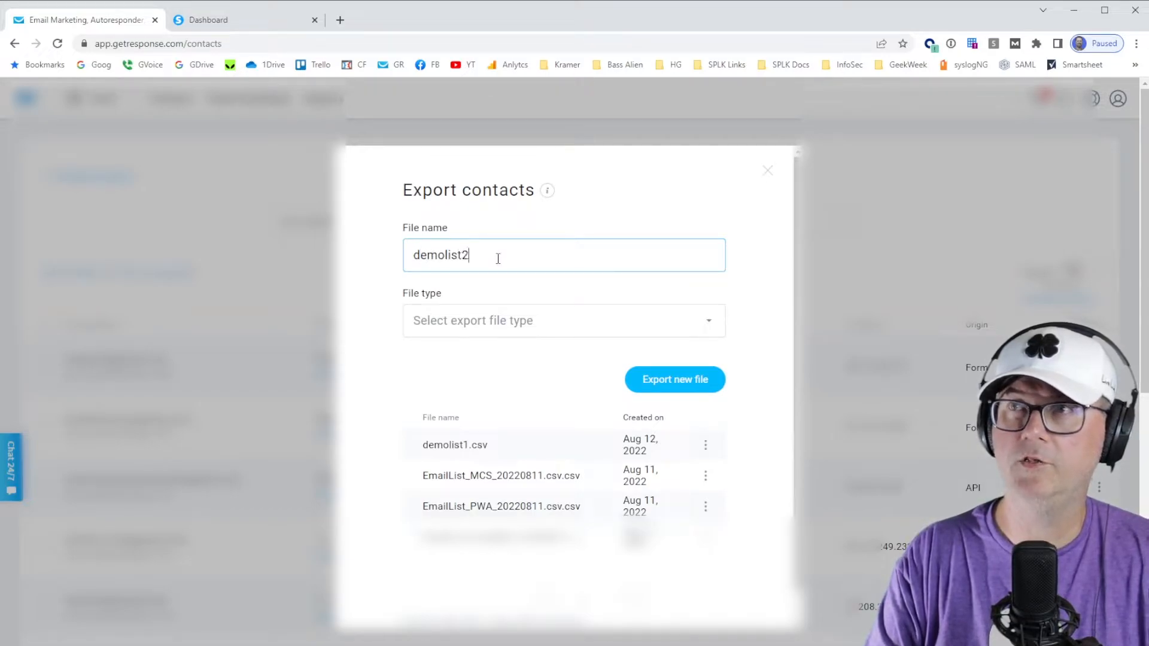
left_click(577, 331)
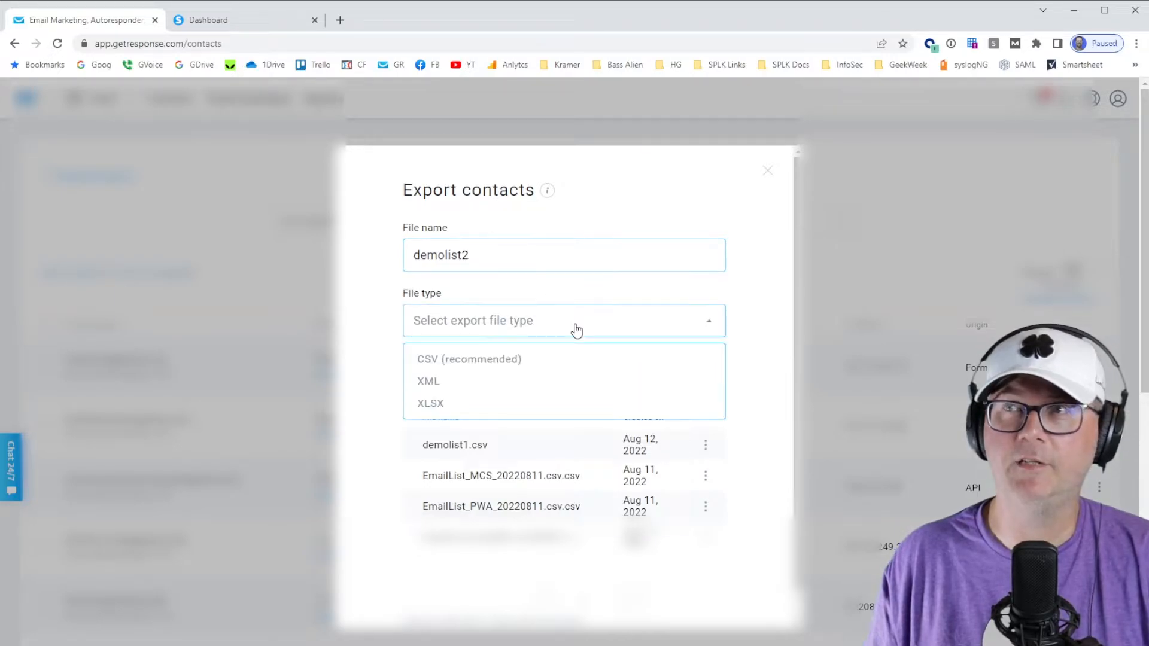
left_click(443, 360)
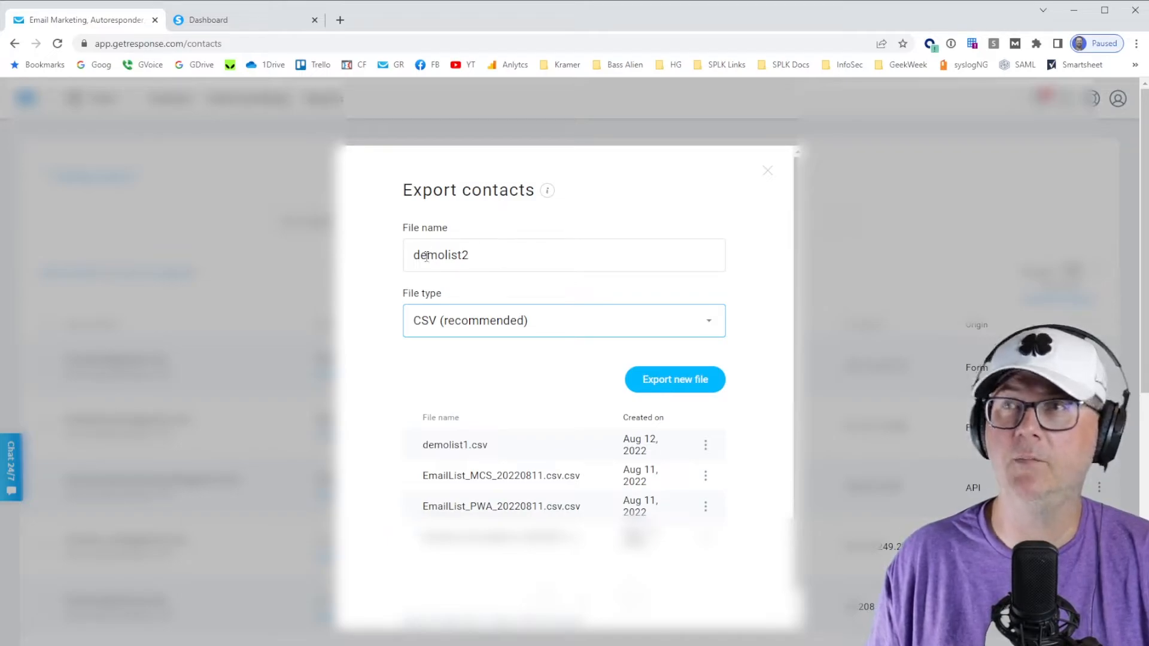
left_click(684, 383)
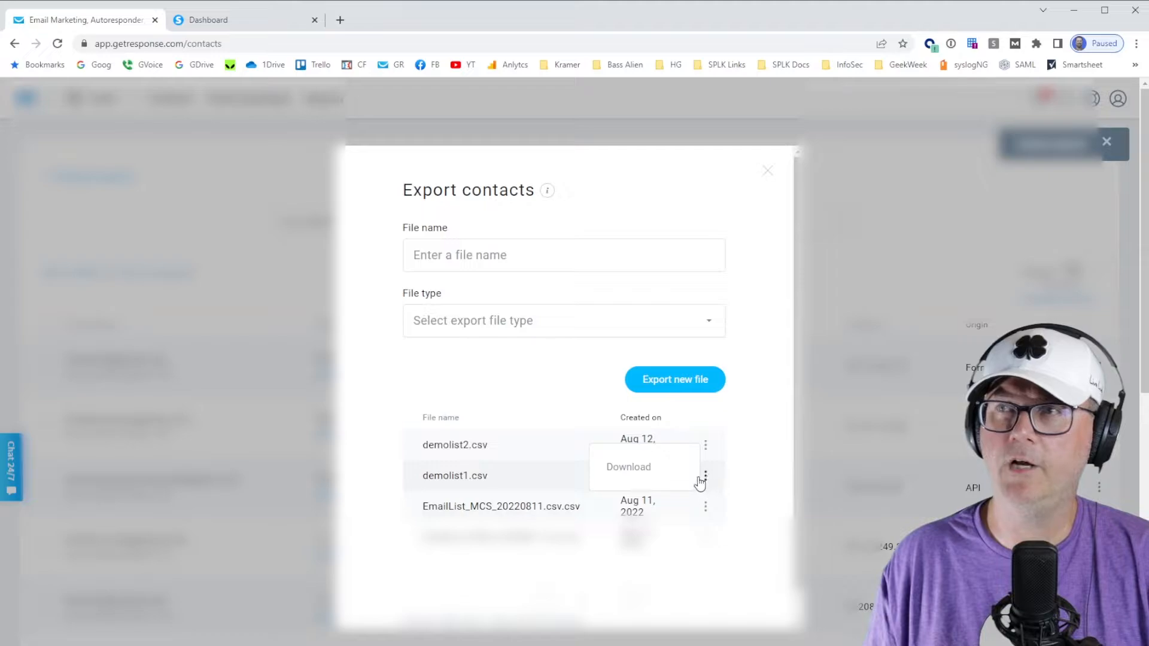
Download the exported files demolist1.csv and demolist2.csv and close the export dialog
mouse_move(706, 477)
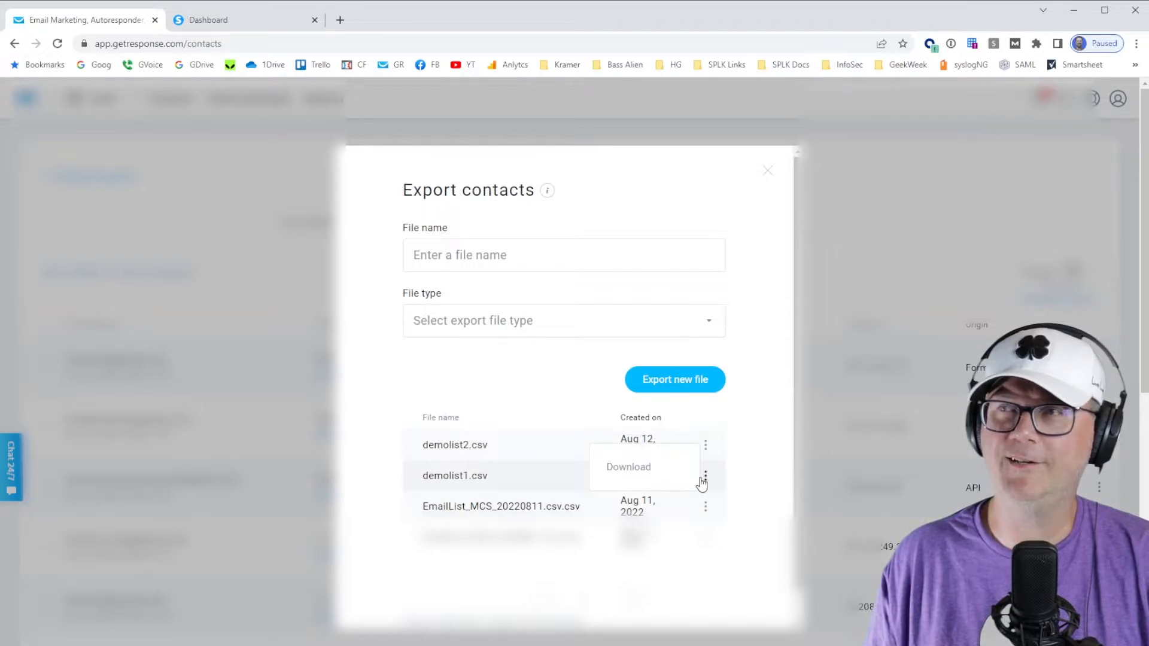
left_click(633, 474)
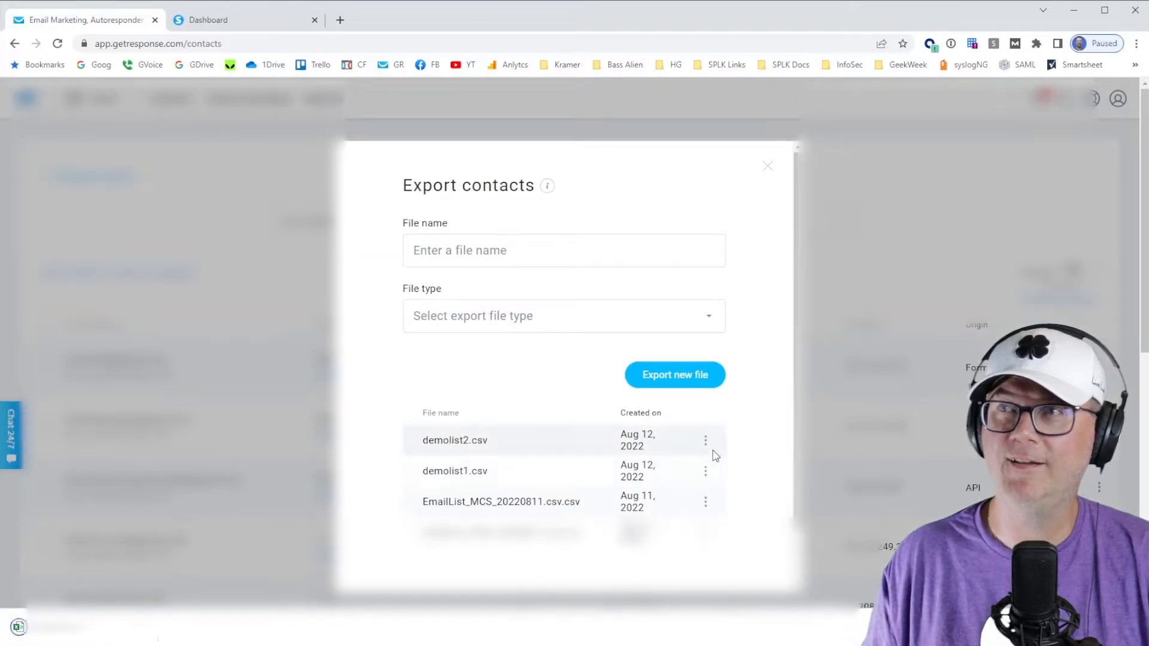
mouse_move(706, 444)
left_click(631, 430)
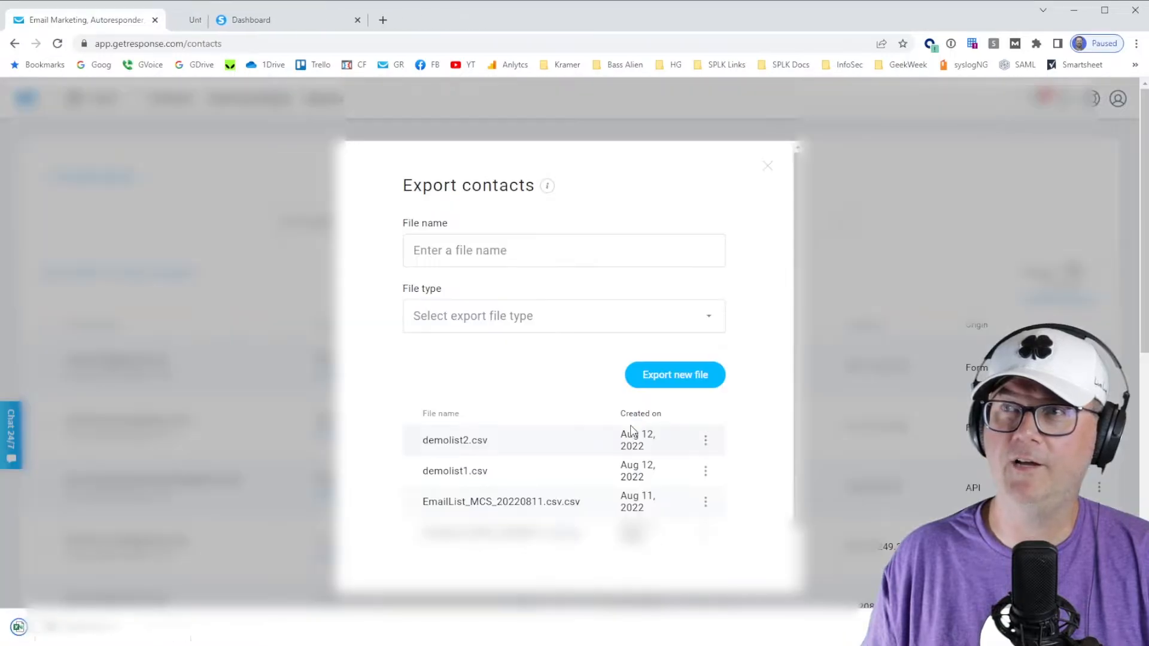
left_click(767, 167)
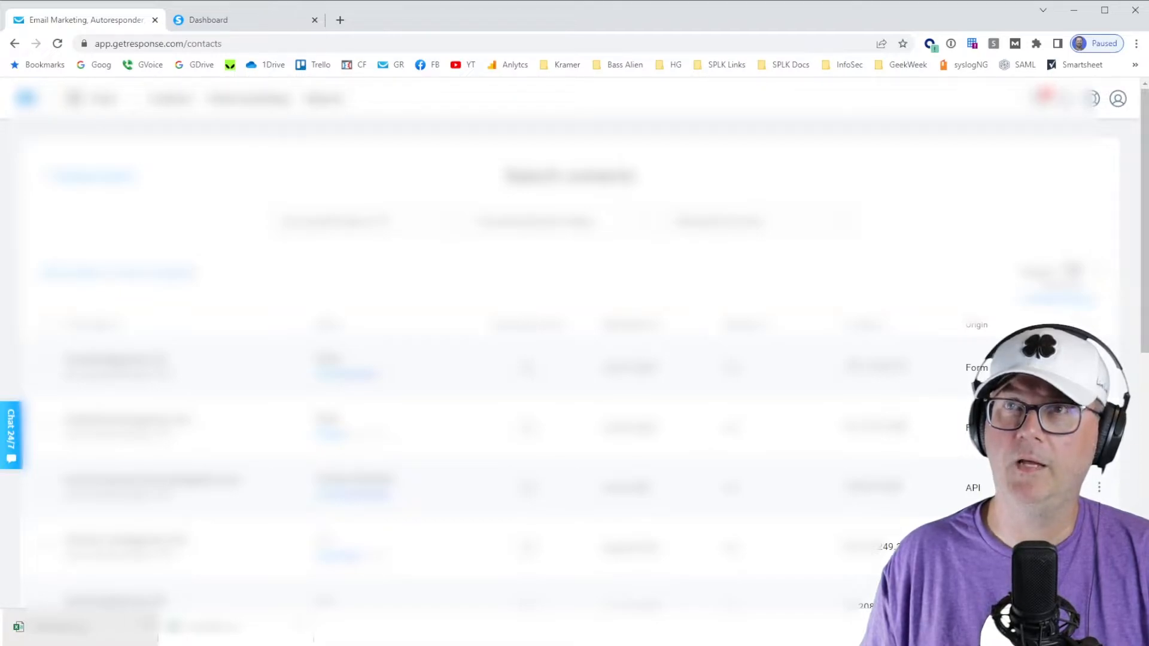
left_click(89, 632)
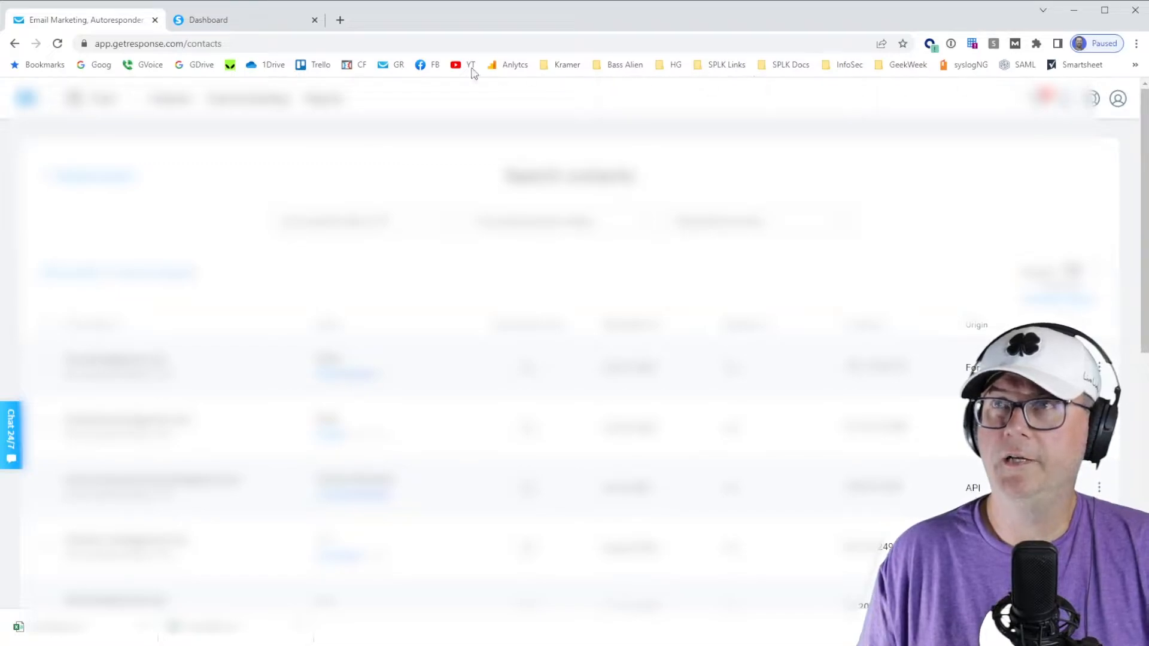
Switch to Systeme.io and open the import page for contacts
left_click(203, 26)
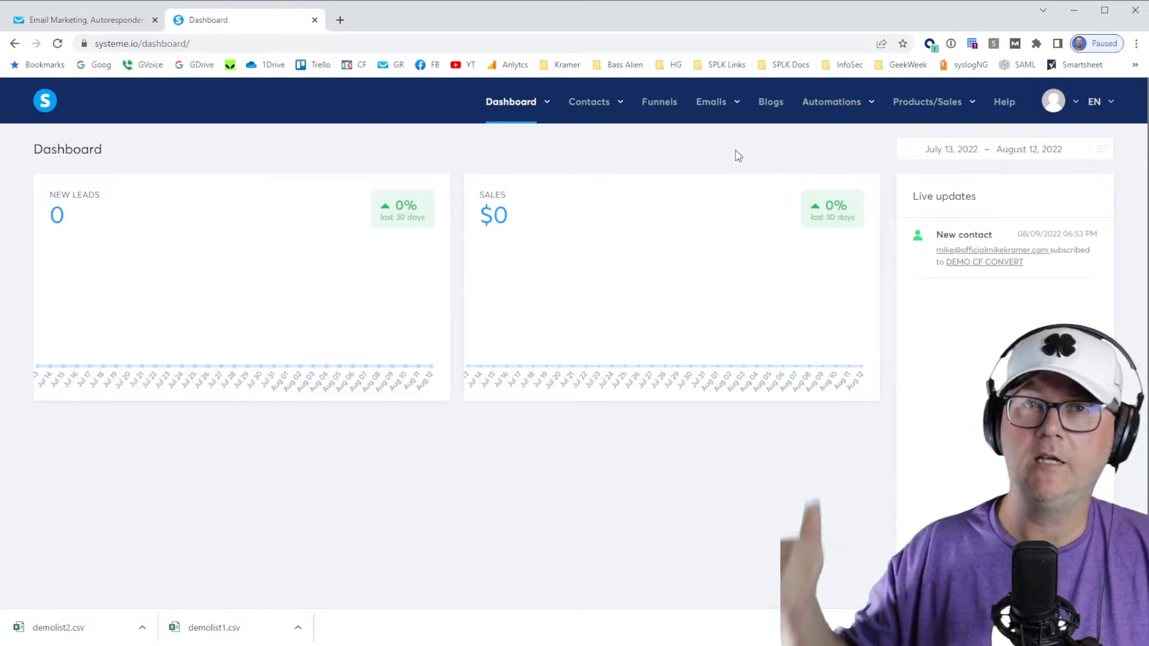
mouse_move(559, 118)
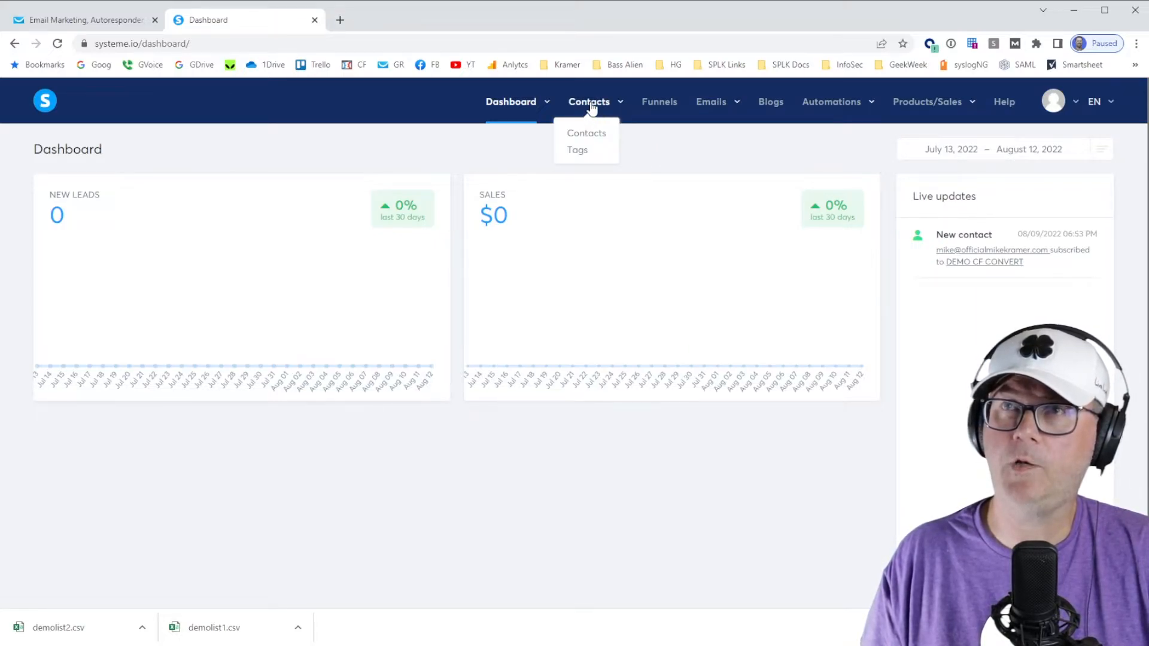
left_click(590, 139)
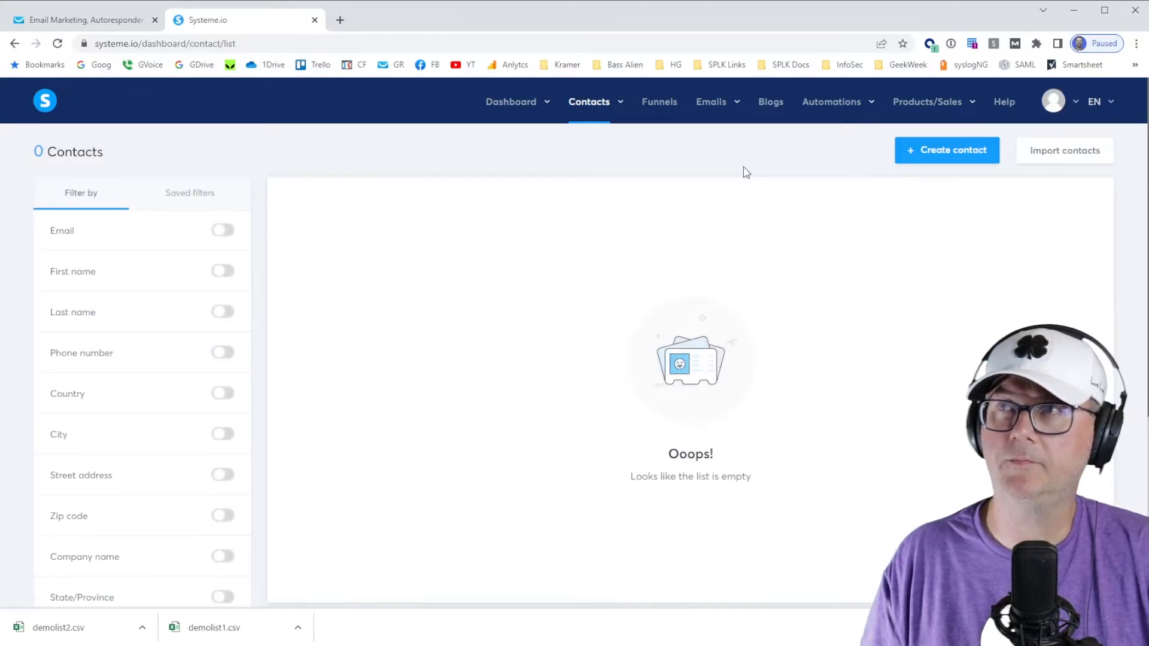
left_click(1076, 155)
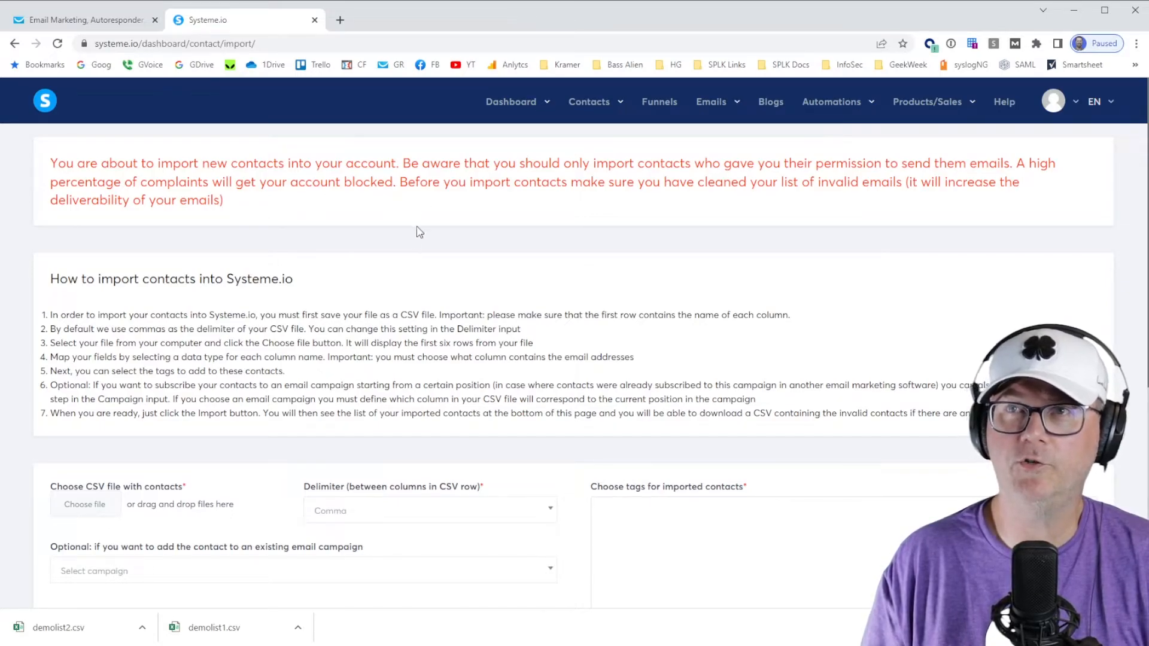
Choose demolist1.csv as the contact file to import and check the optional email campaign choices without selecting one
scroll(395, 267, "down", 3)
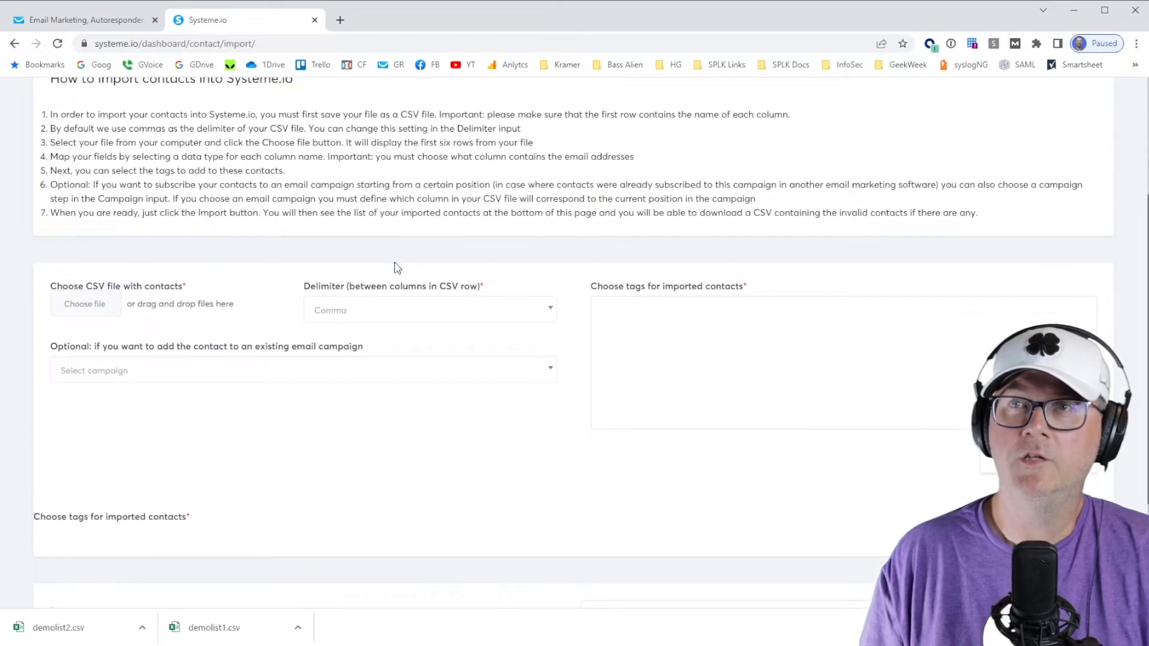
left_click(96, 303)
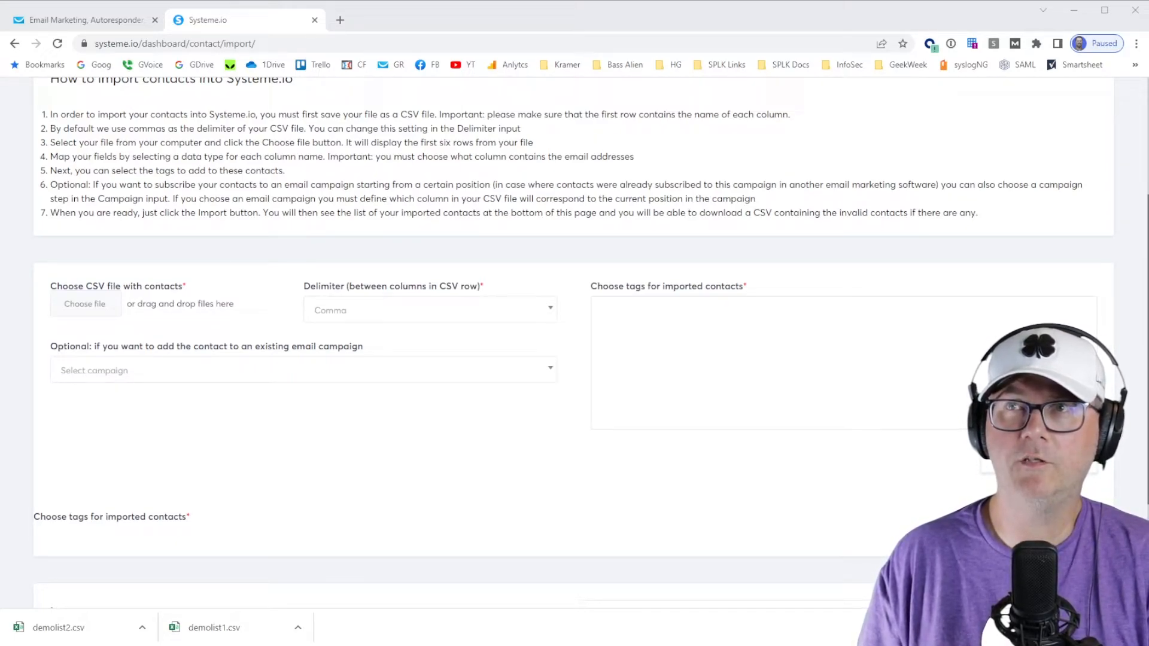
double_click(192, 136)
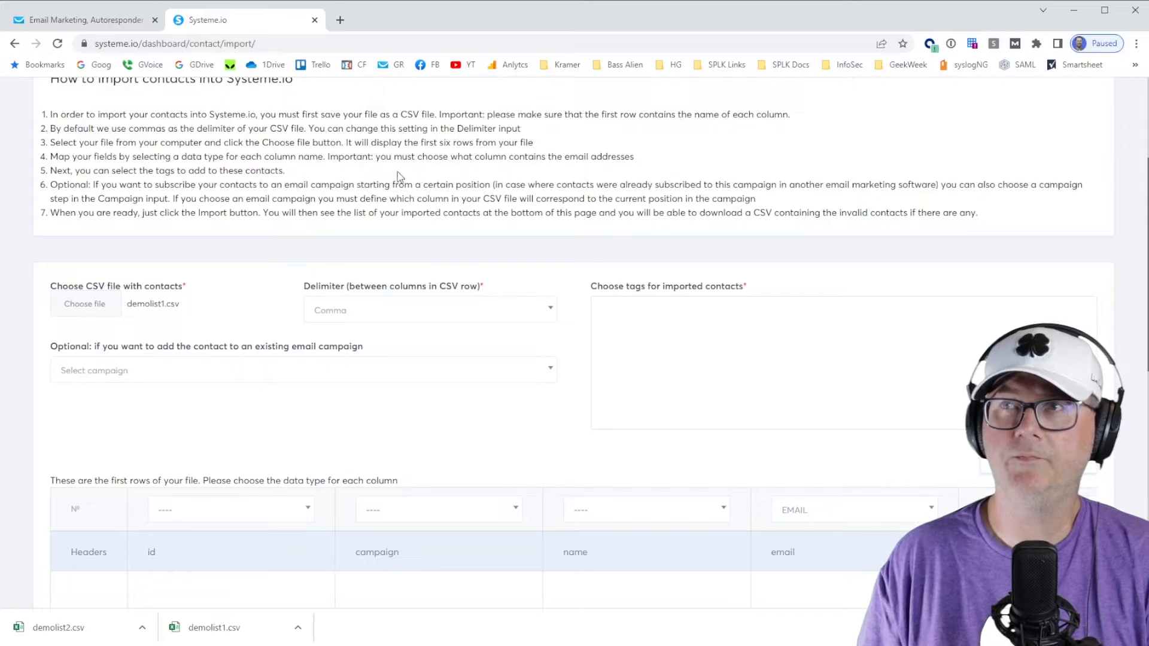
scroll(330, 214, "down", 2)
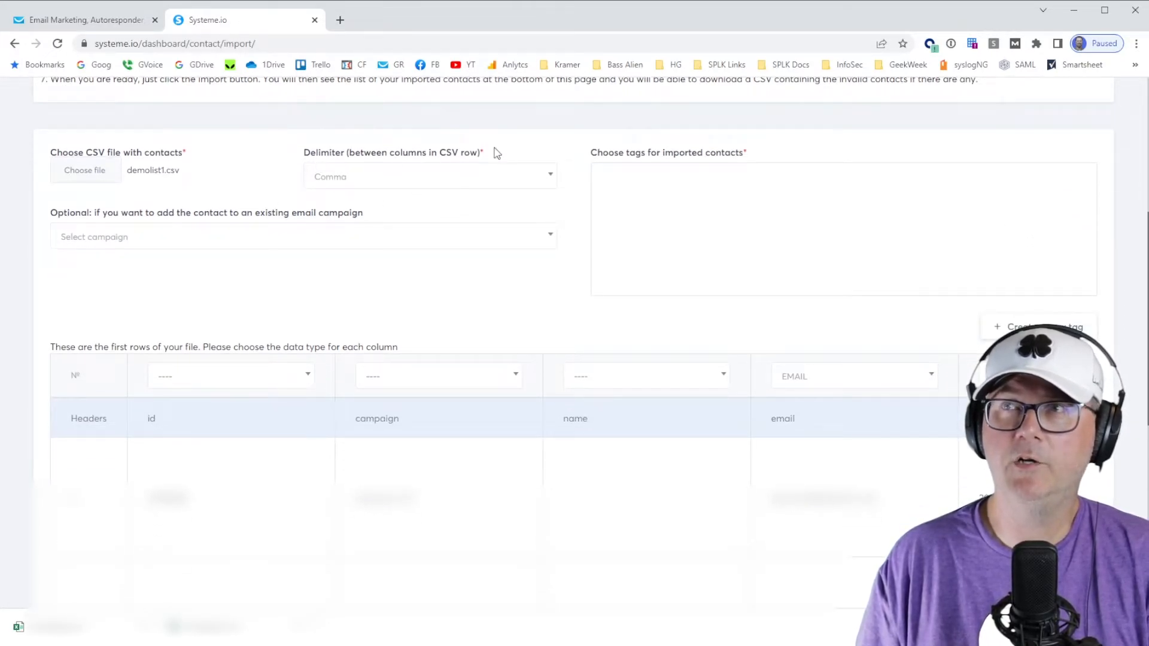
left_click(142, 242)
left_click(155, 248)
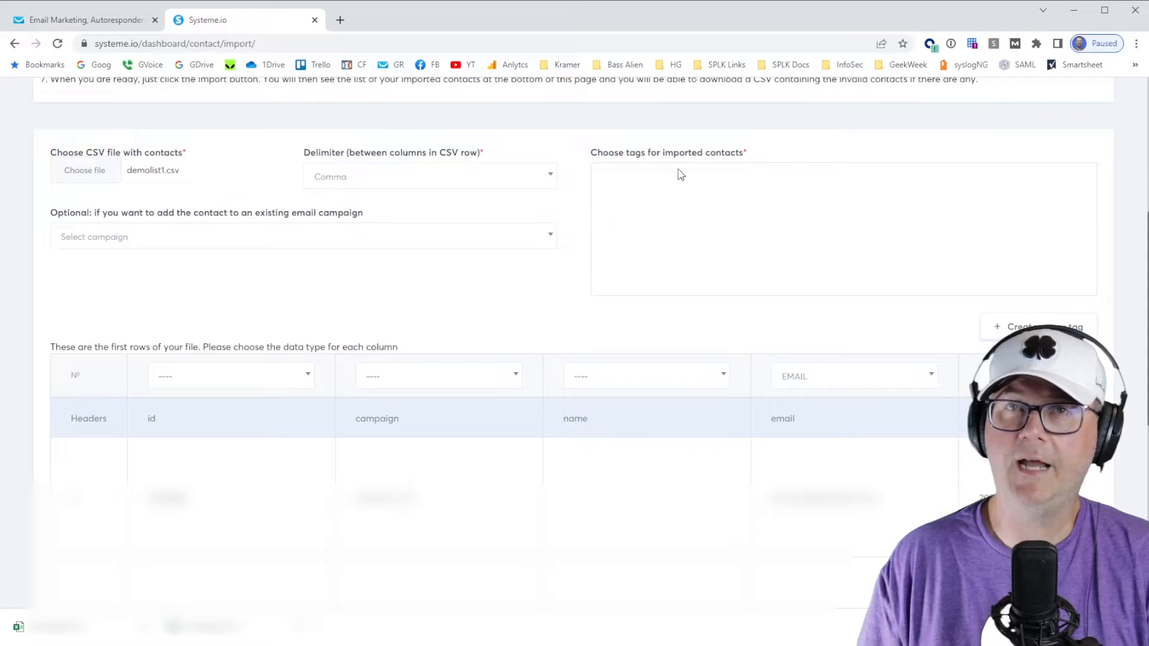
Open the form for creating a new contact tag and close it without adding one
left_click(1030, 326)
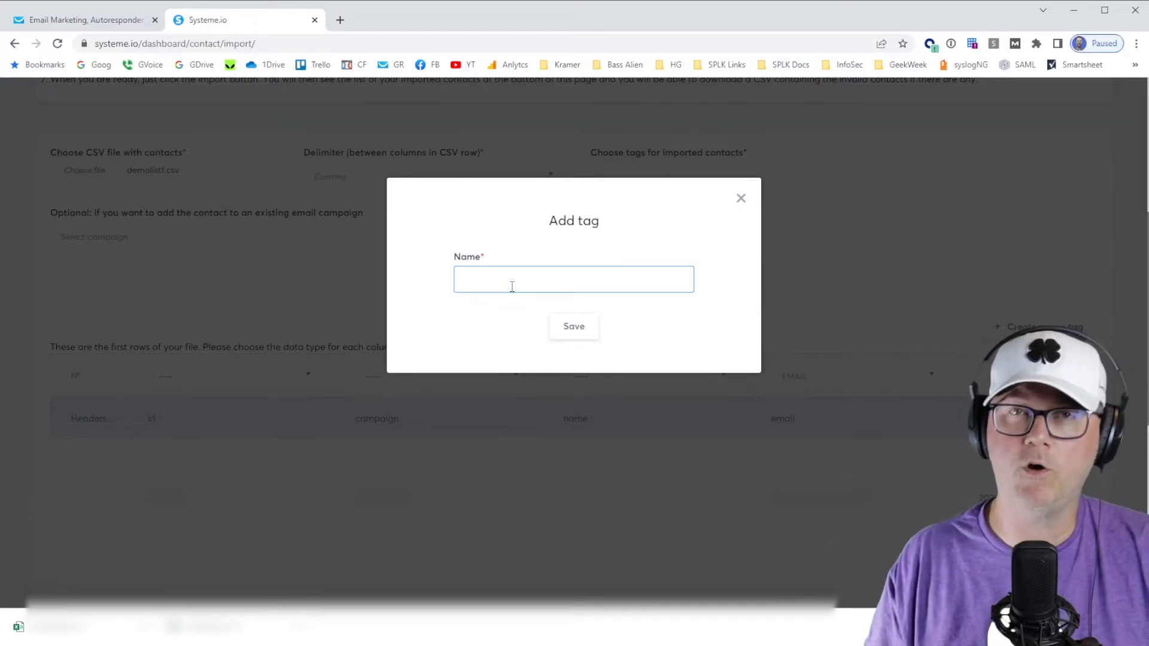
left_click(741, 199)
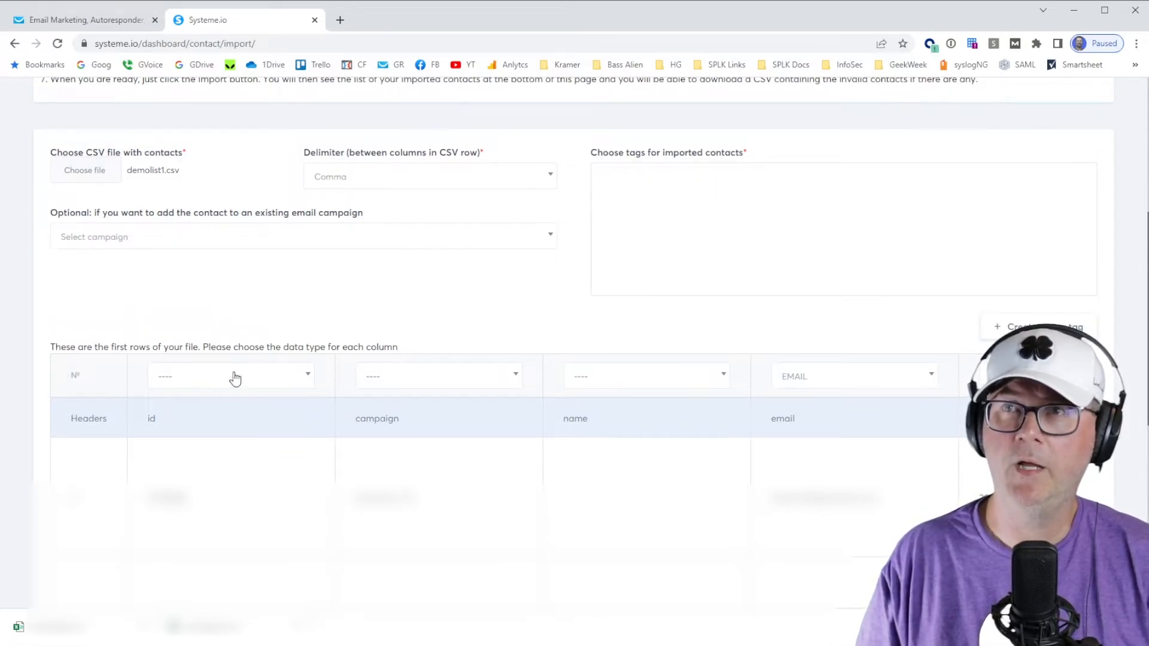
Look through the data types offered for the id and campaign columns without assigning any
left_click(302, 377)
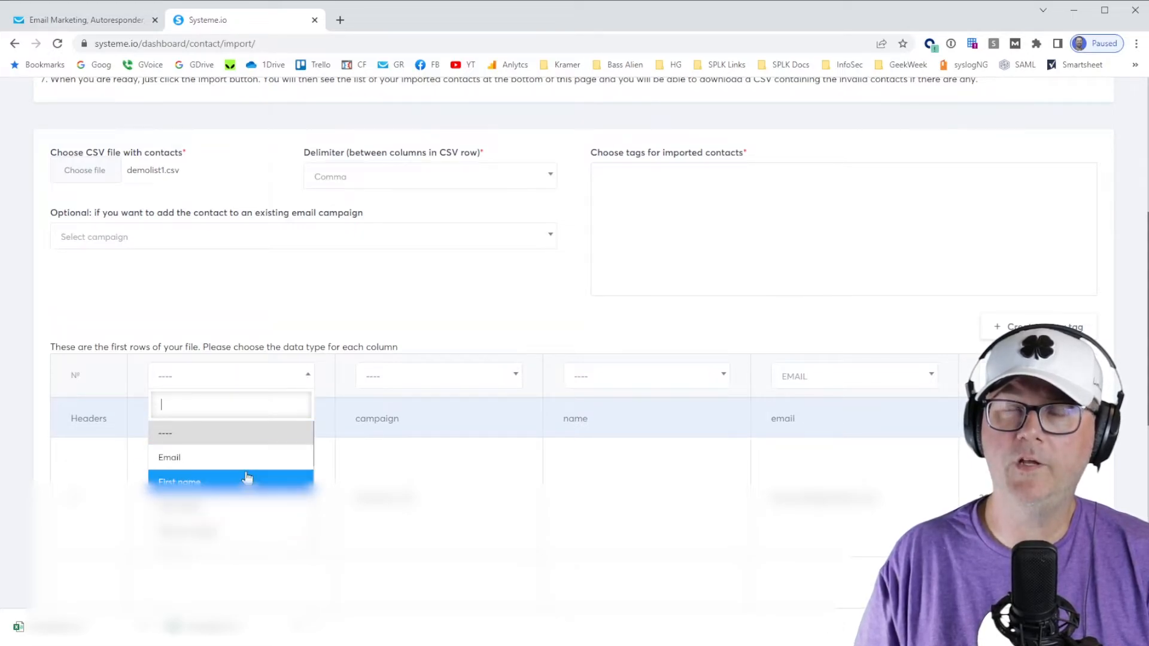
left_click(315, 303)
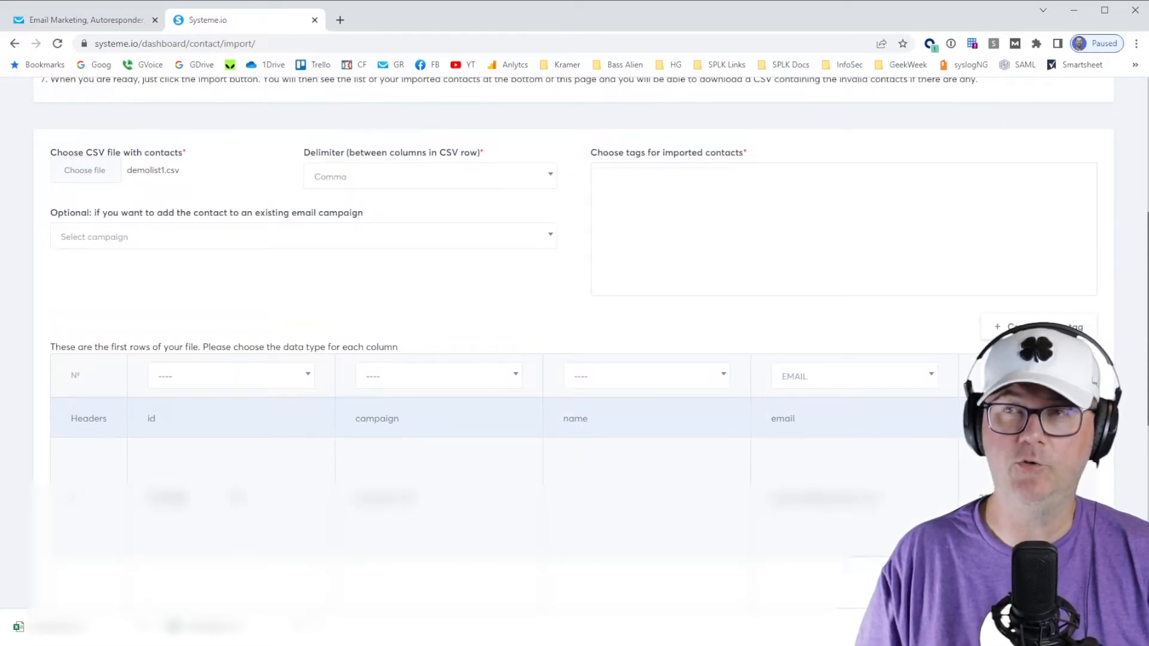
scroll(191, 338, "down", 3)
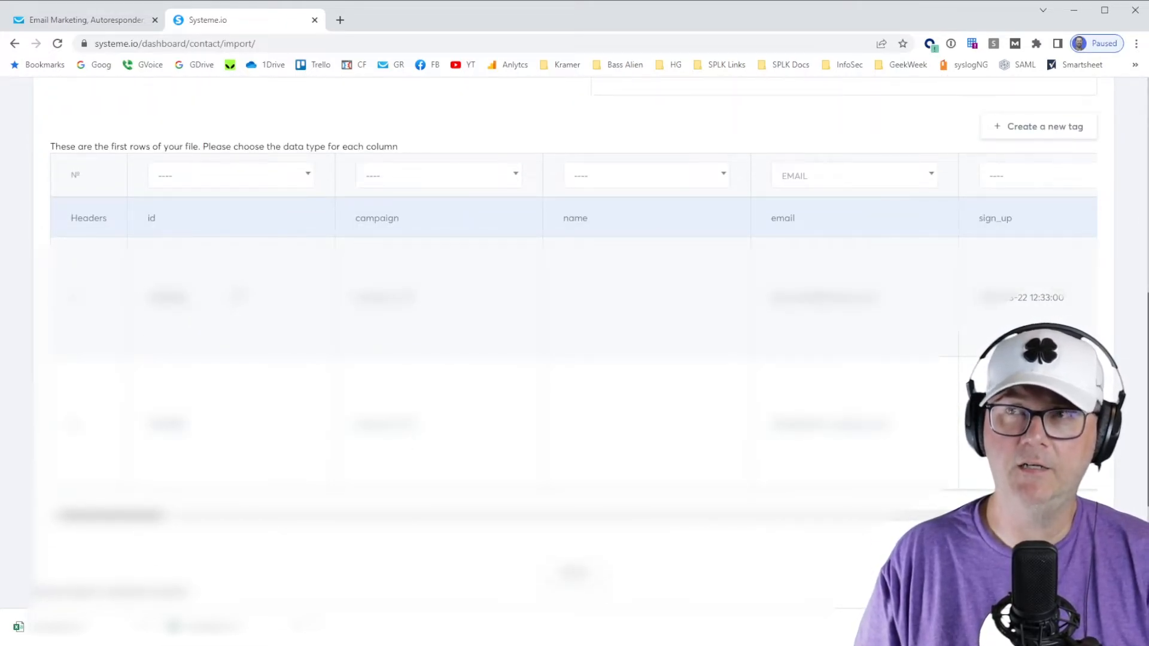
left_click(308, 177)
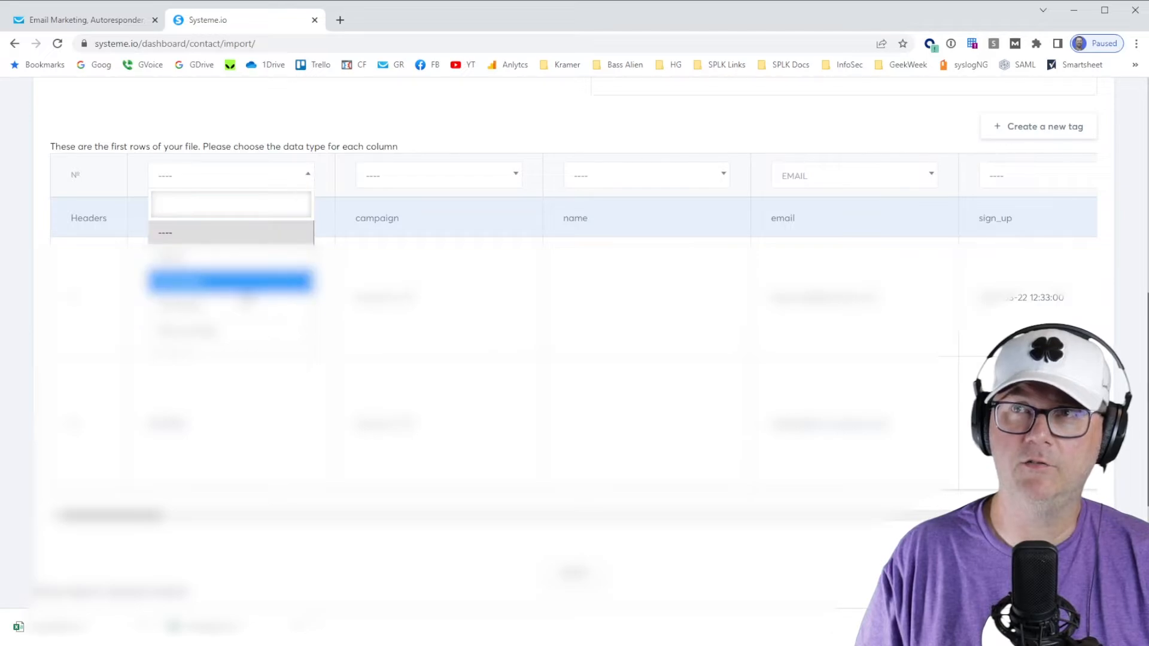
scroll(230, 288, "down", 3)
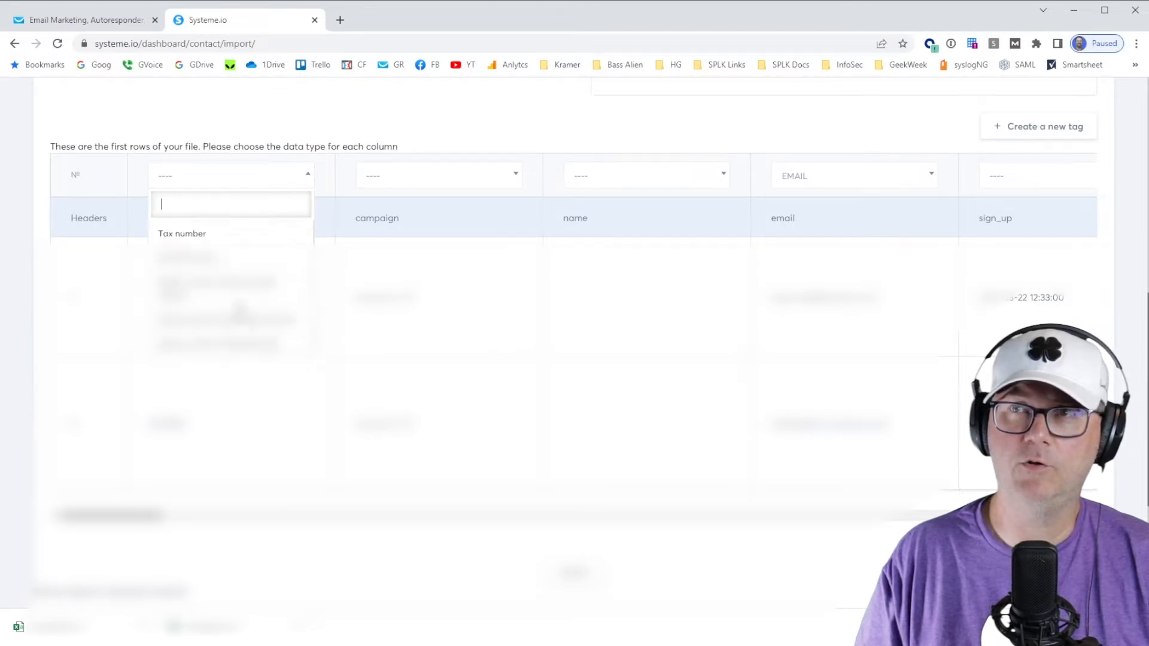
left_click(423, 128)
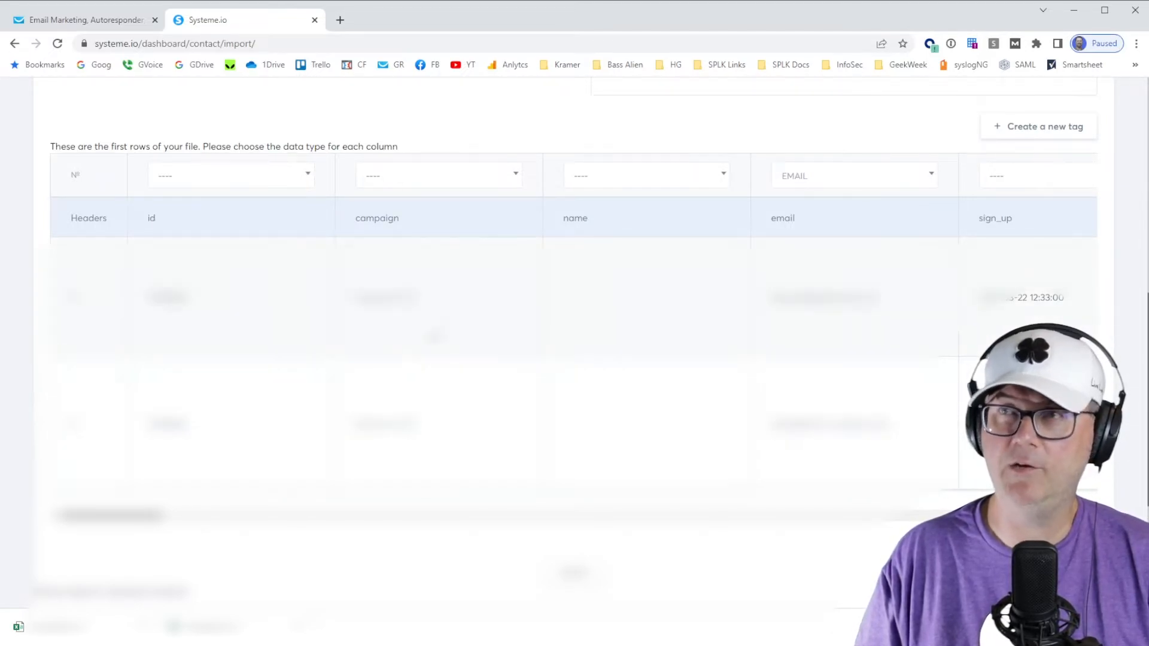
left_click(515, 174)
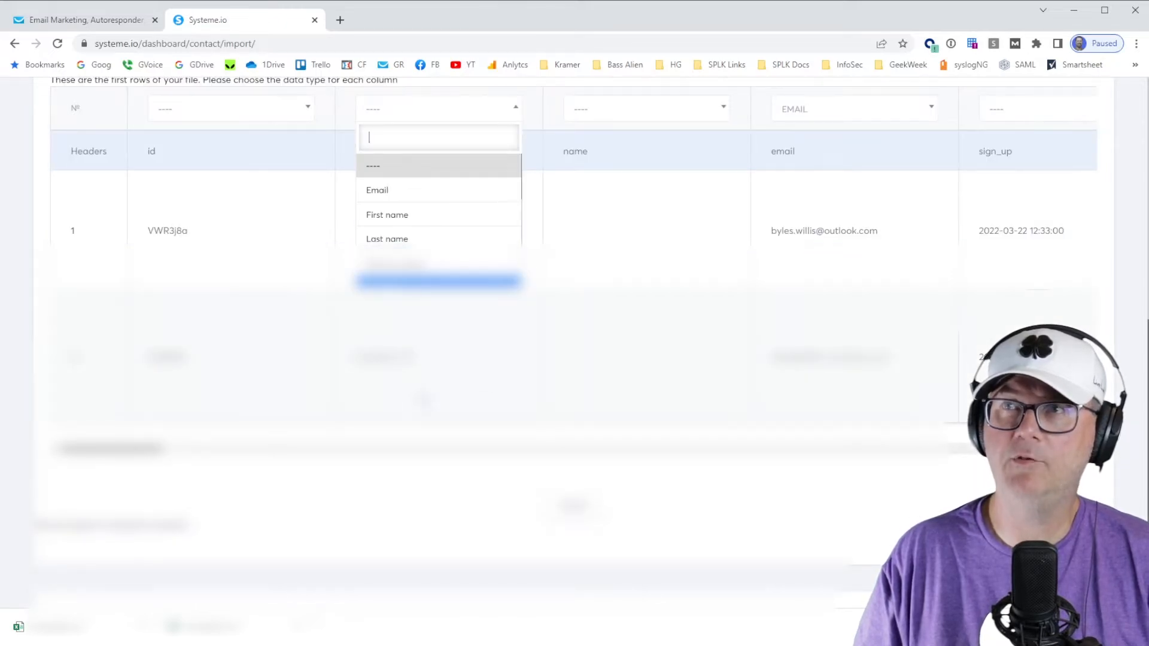
left_click(424, 400)
Map the file's name column to the First name data type
scroll(133, 407, "up", 7)
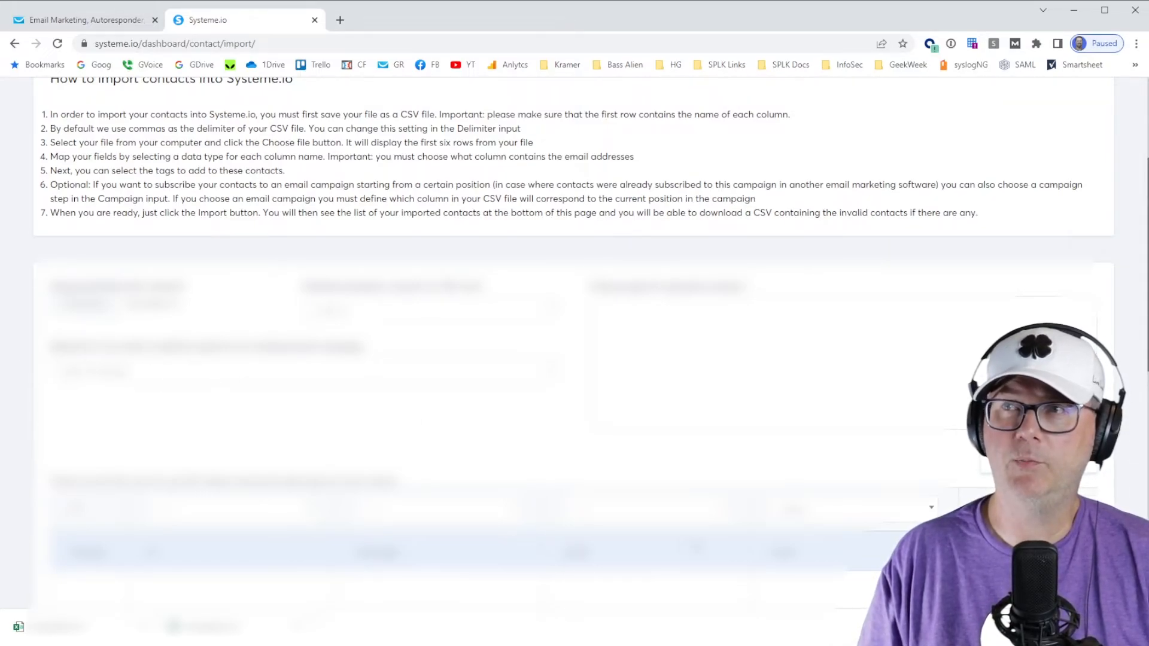
scroll(574, 323, "down", 3)
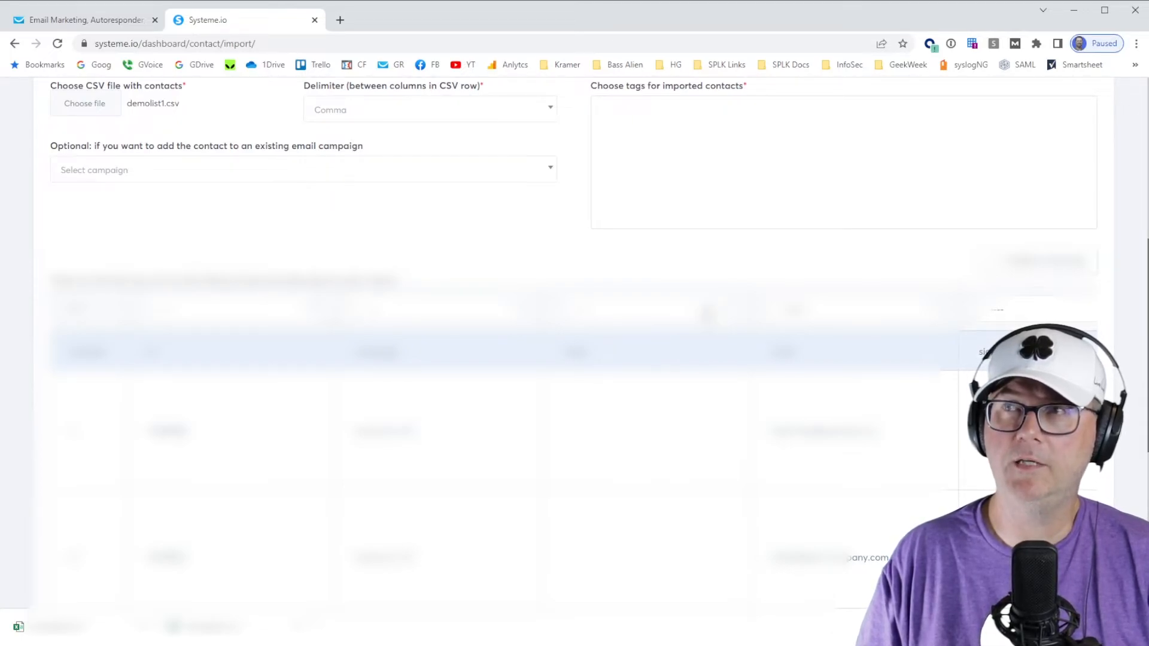
left_click(706, 313)
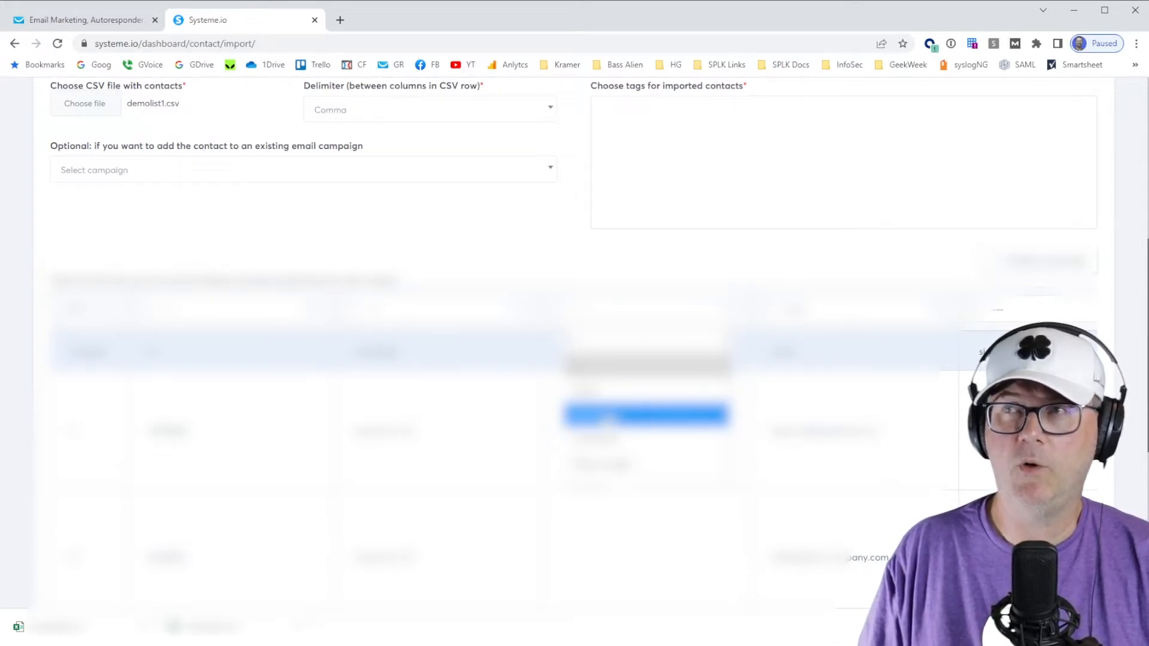
left_click(638, 419)
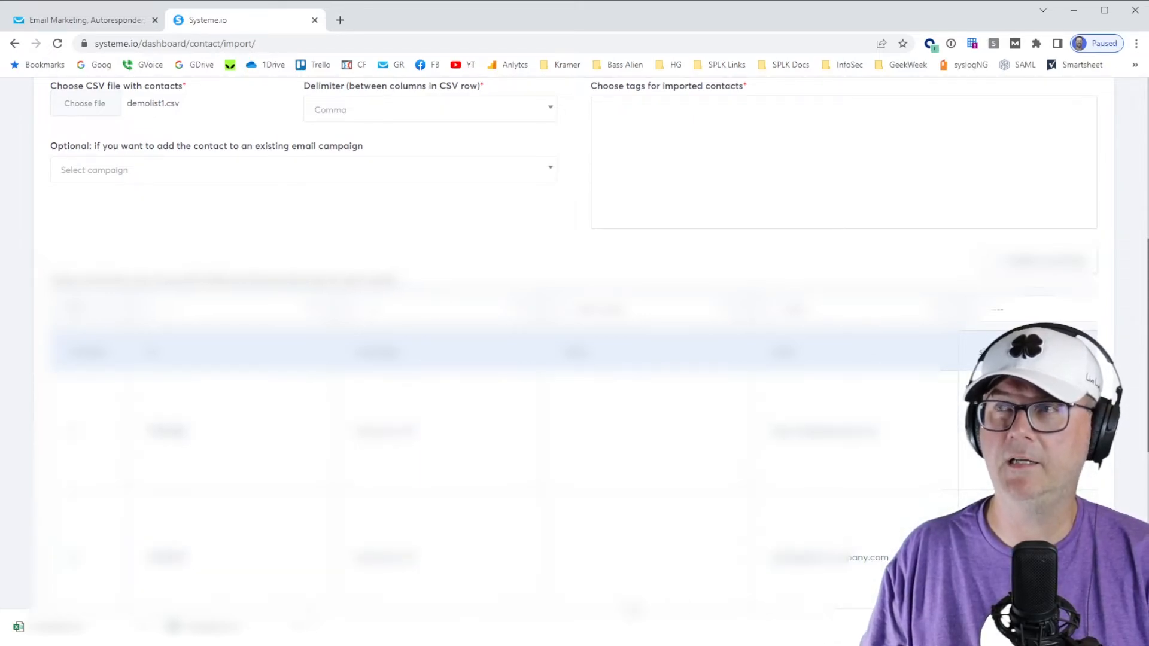
Map the sign_up column to the contact registered date data type
scroll(574, 359, "down", 1)
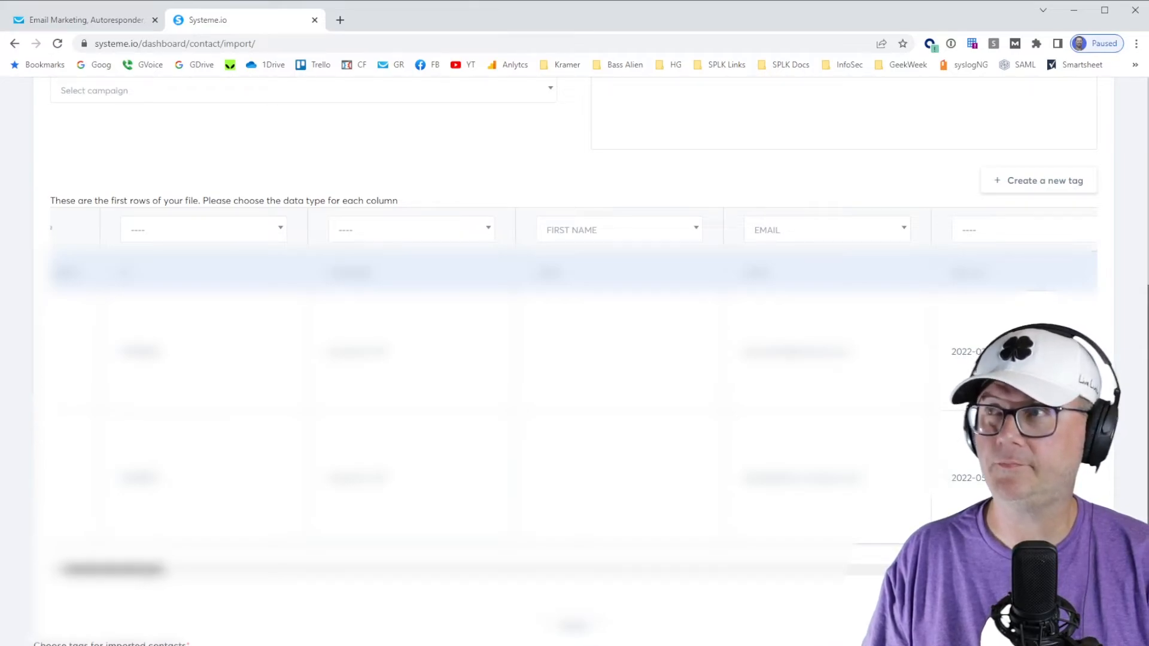
left_click_drag(114, 570, 185, 570)
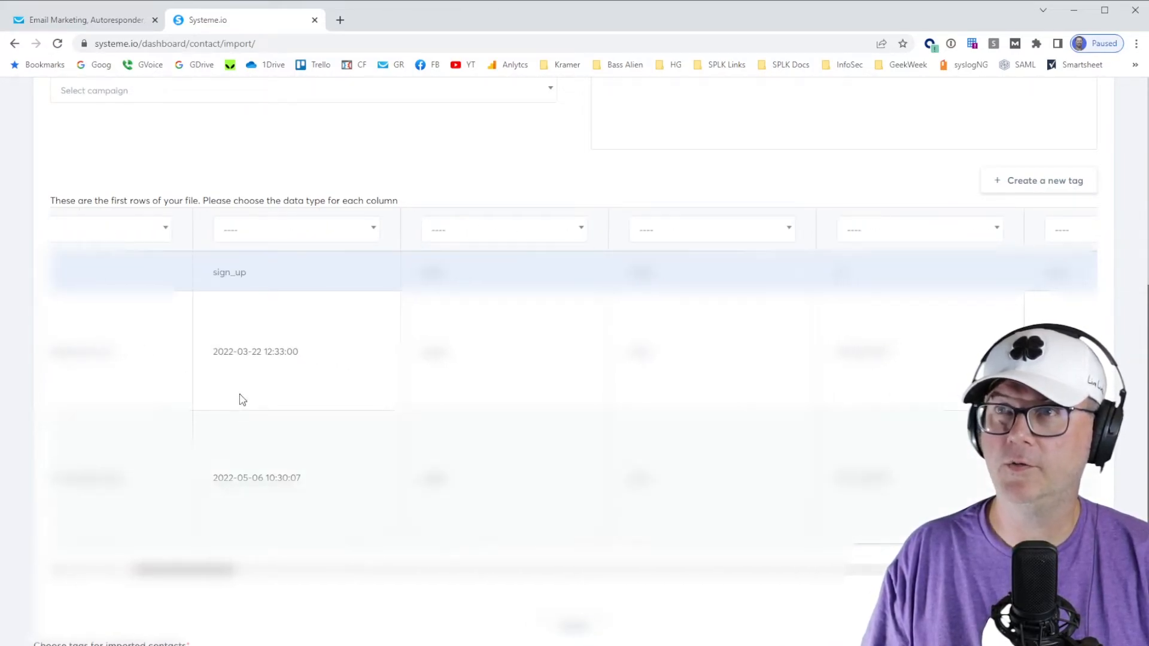
scroll(243, 331, "up", 1)
left_click(345, 305)
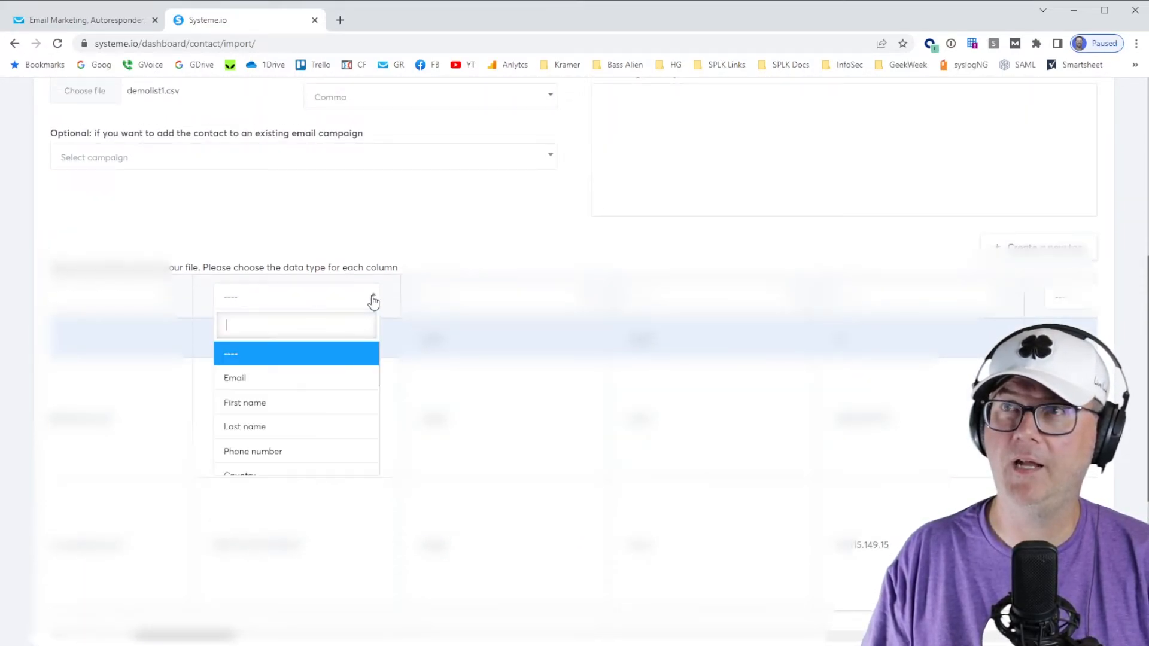
scroll(337, 412, "down", 3)
scroll(324, 420, "down", 2)
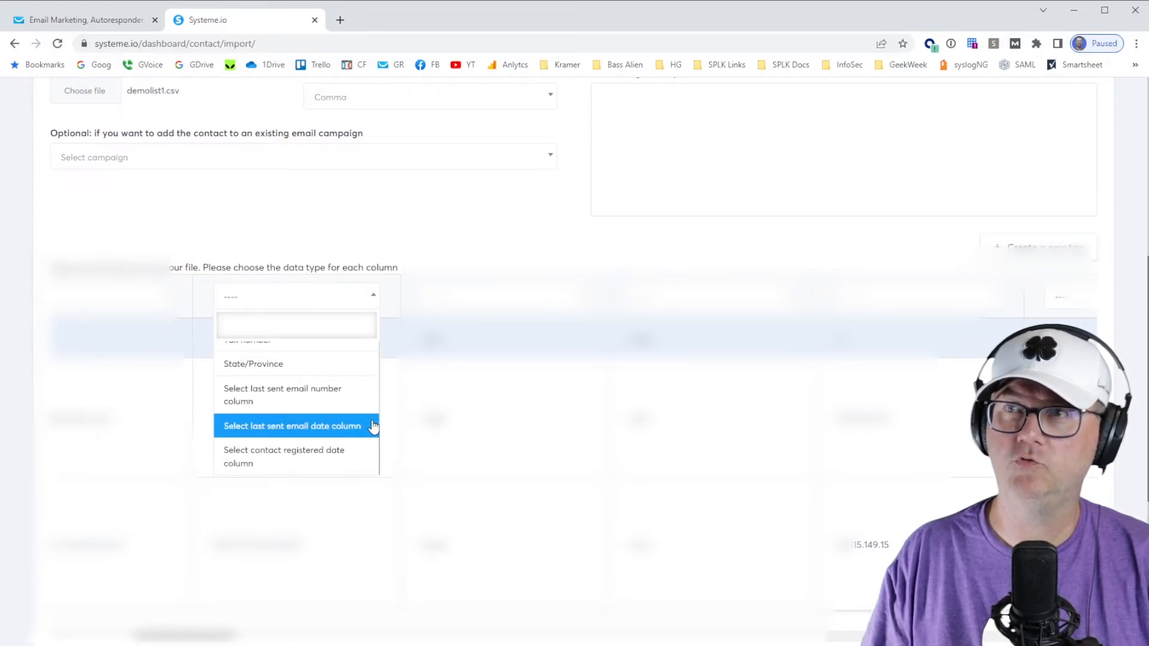
left_click(285, 458)
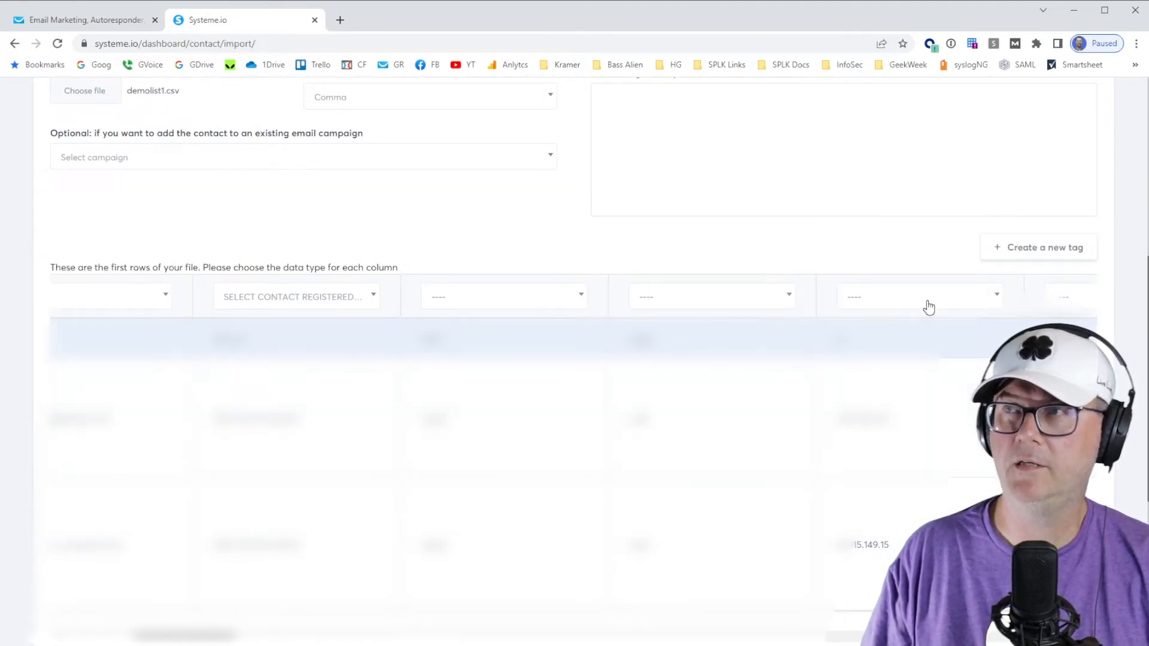
Map the geo:region column to State/Province and the geo:city column to City
left_click(928, 307)
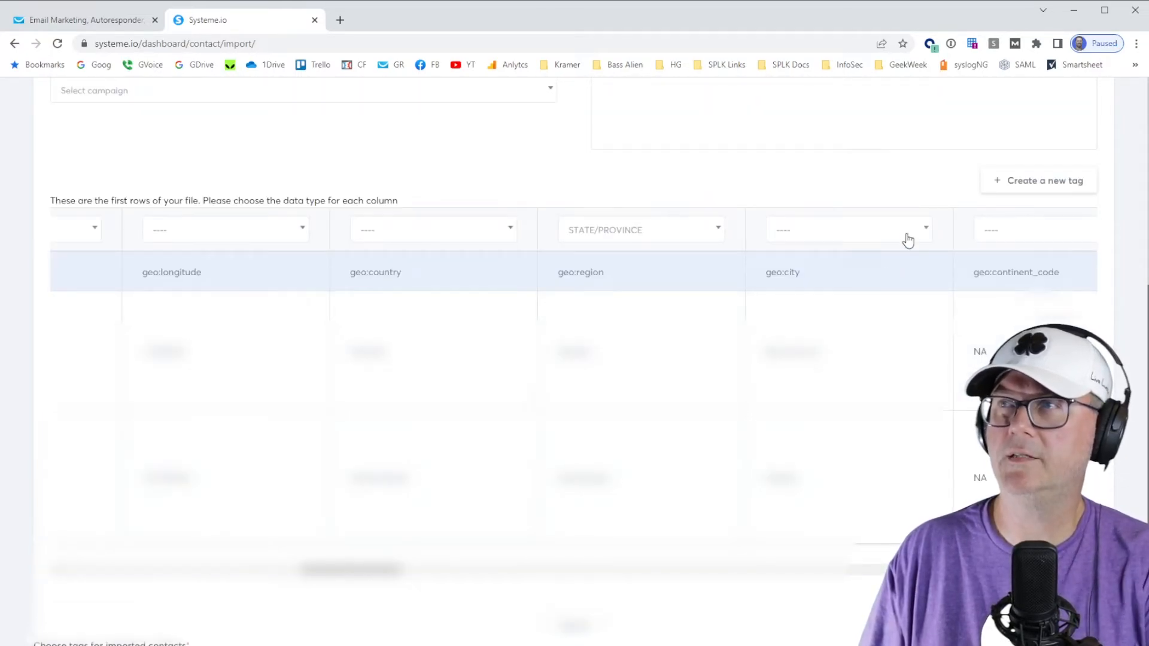
left_click(909, 237)
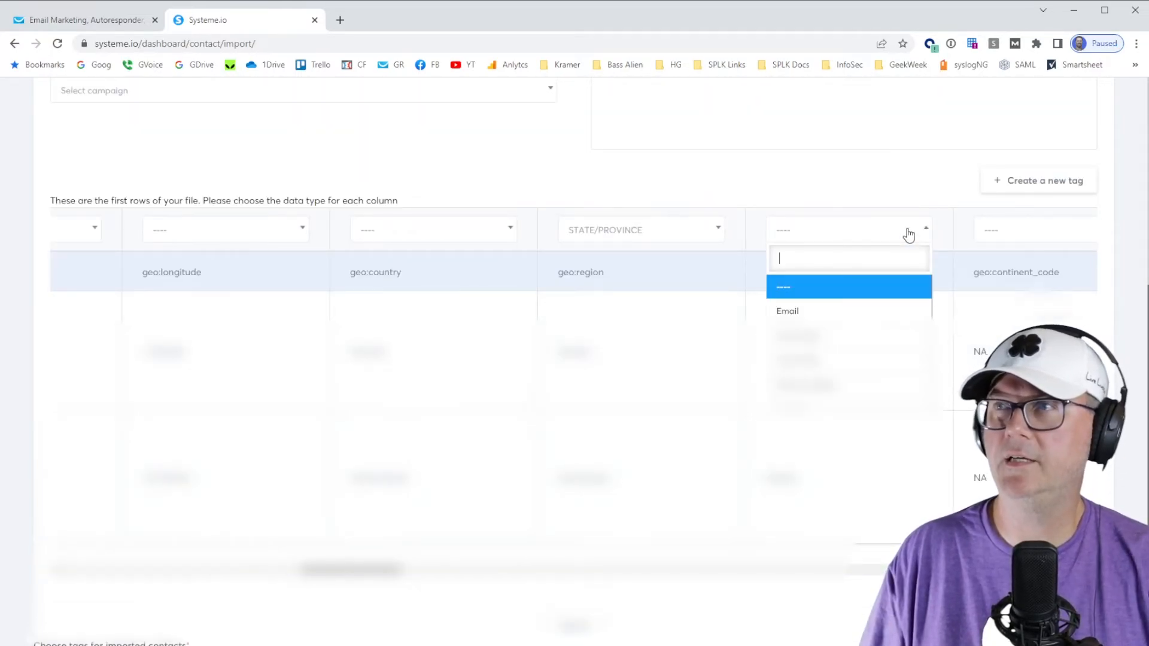
scroll(862, 329, "down", 2)
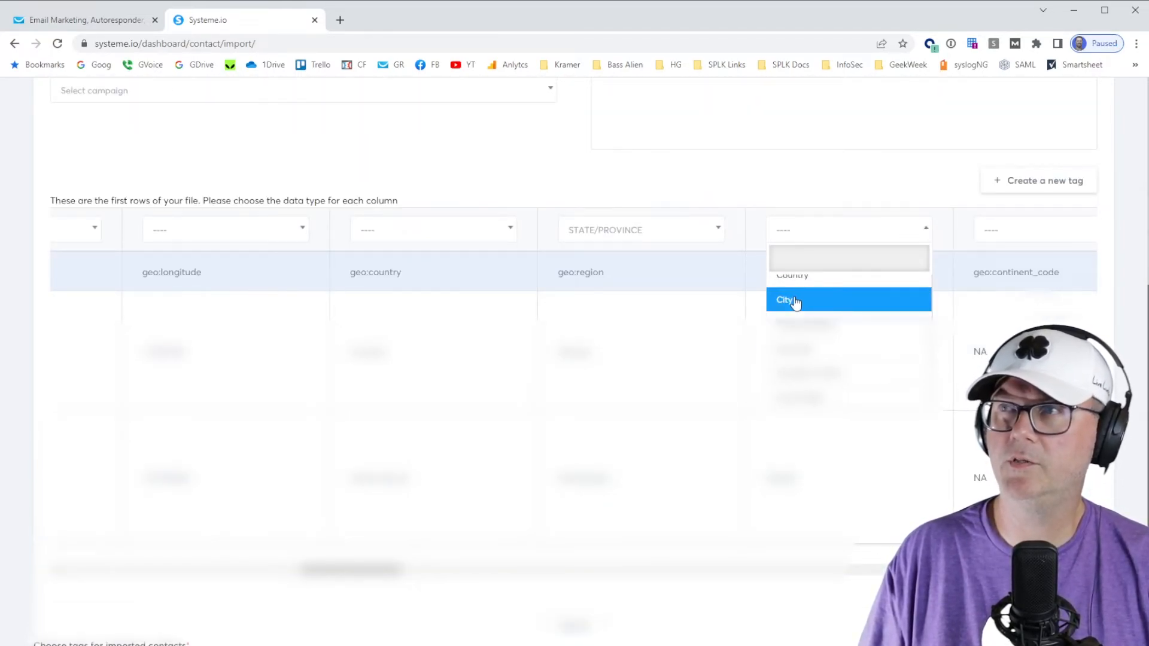
left_click(796, 300)
Map the geo:postal_code column to the Zip code data type
left_click_drag(371, 570, 395, 570)
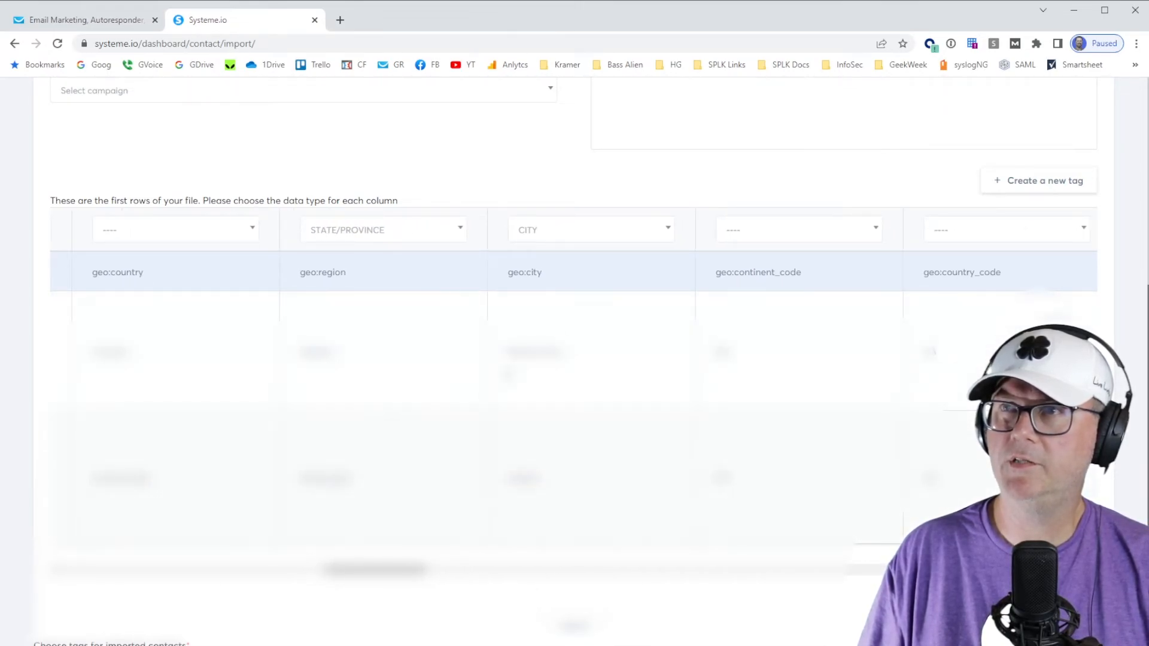
left_click_drag(379, 570, 496, 571)
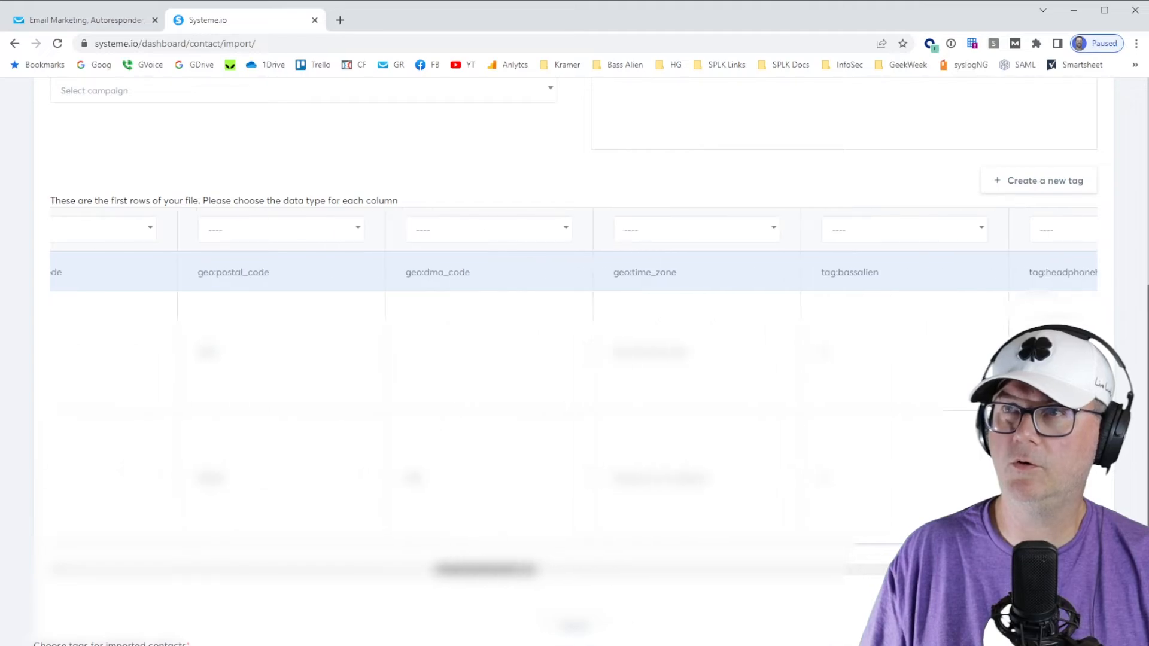
left_click(354, 231)
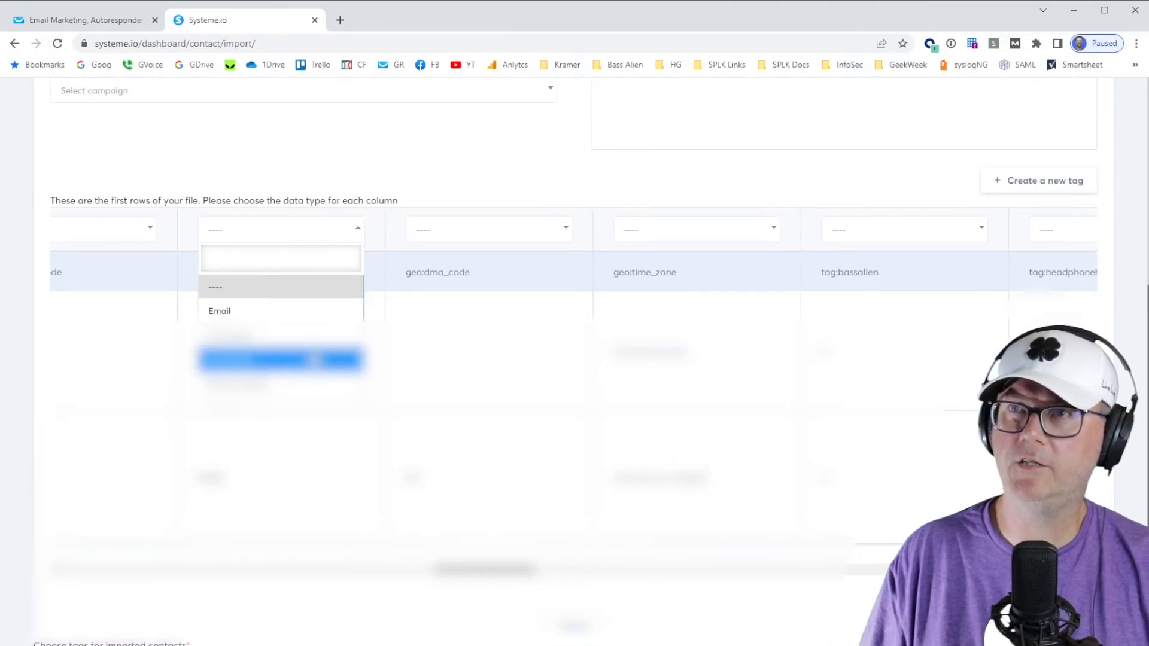
scroll(282, 357, "down", 5)
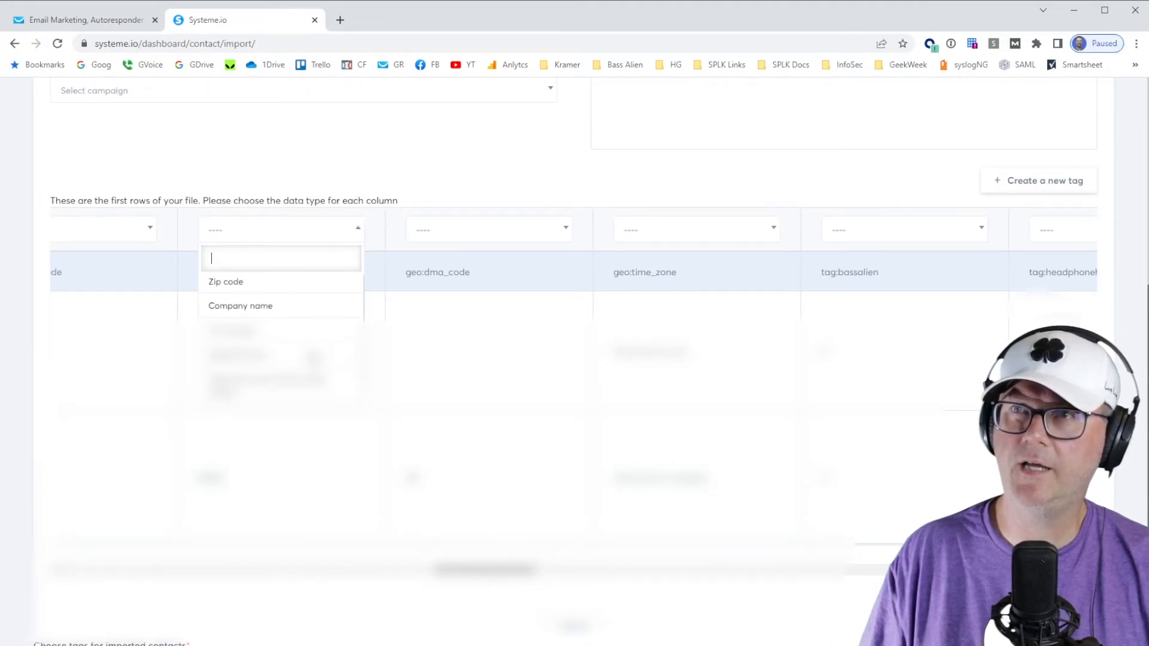
left_click(249, 285)
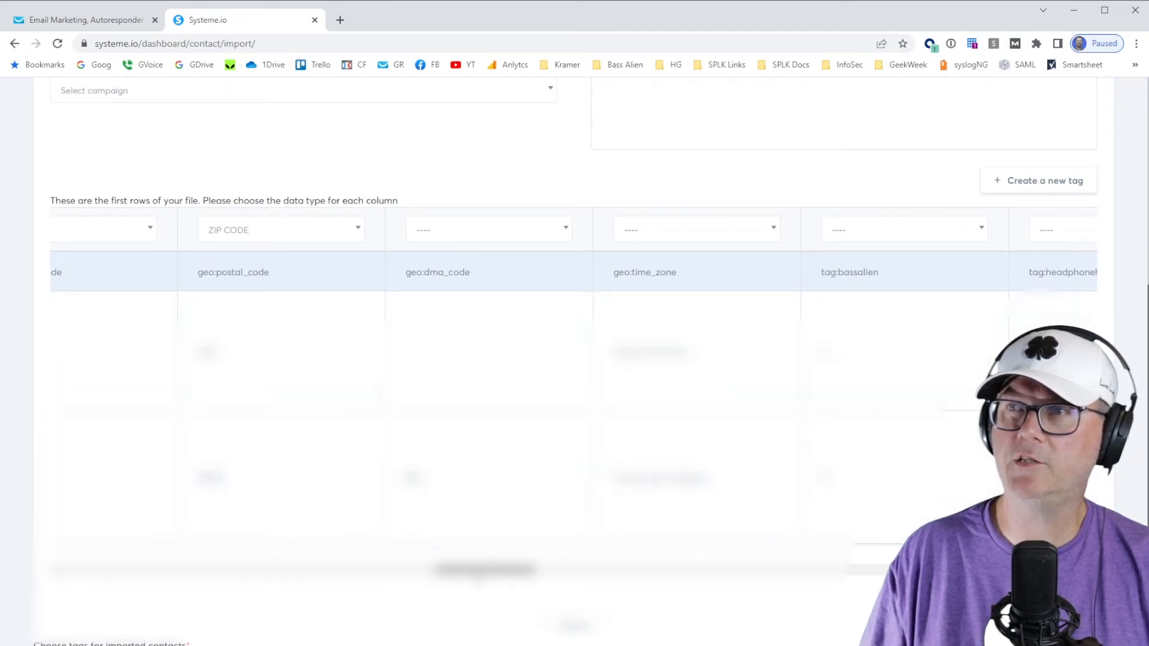
Leave the remaining custom columns unmapped and import the contacts from demolist1.csv
left_click_drag(485, 570, 795, 570)
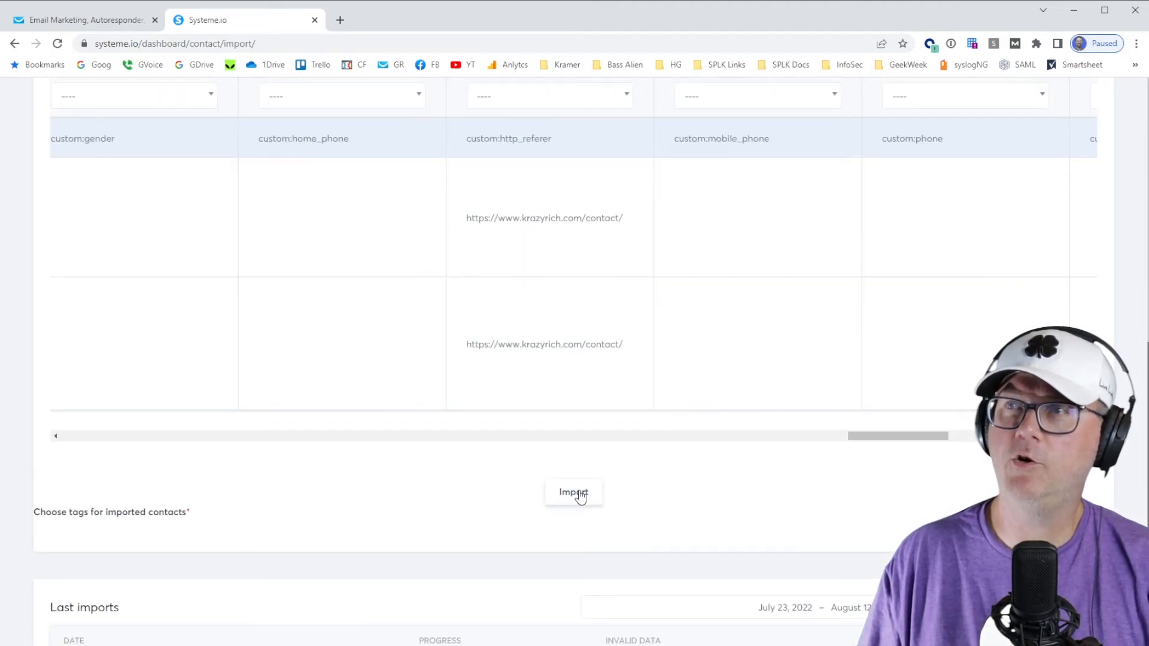
scroll(472, 487, "down", 2)
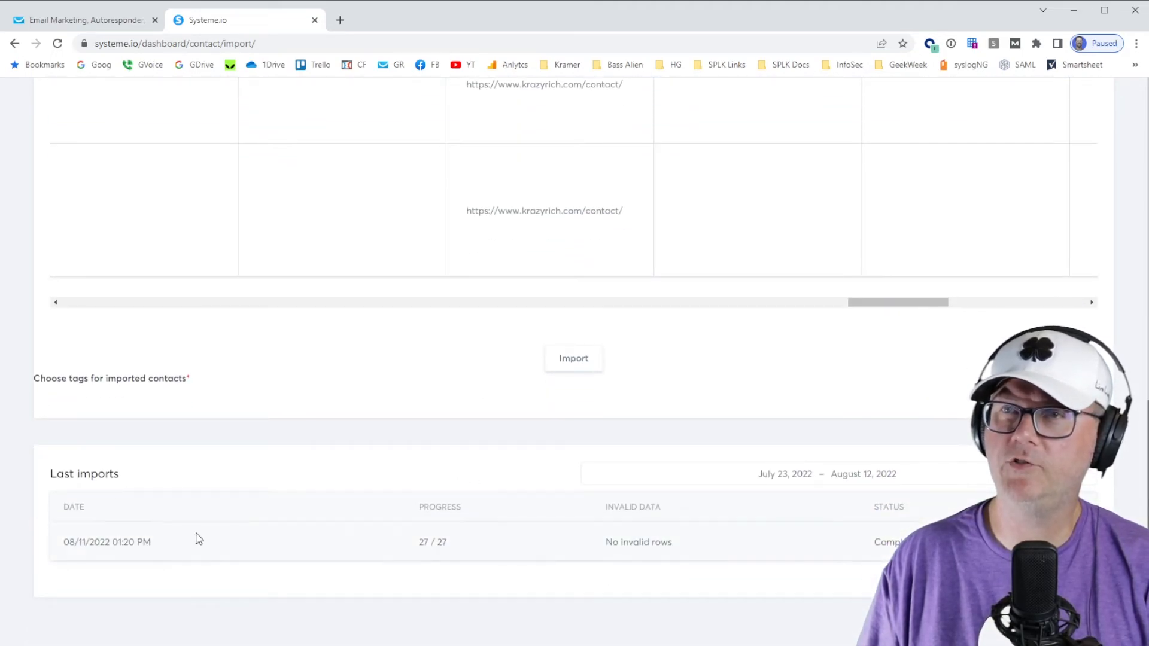
scroll(910, 432, "up", 12)
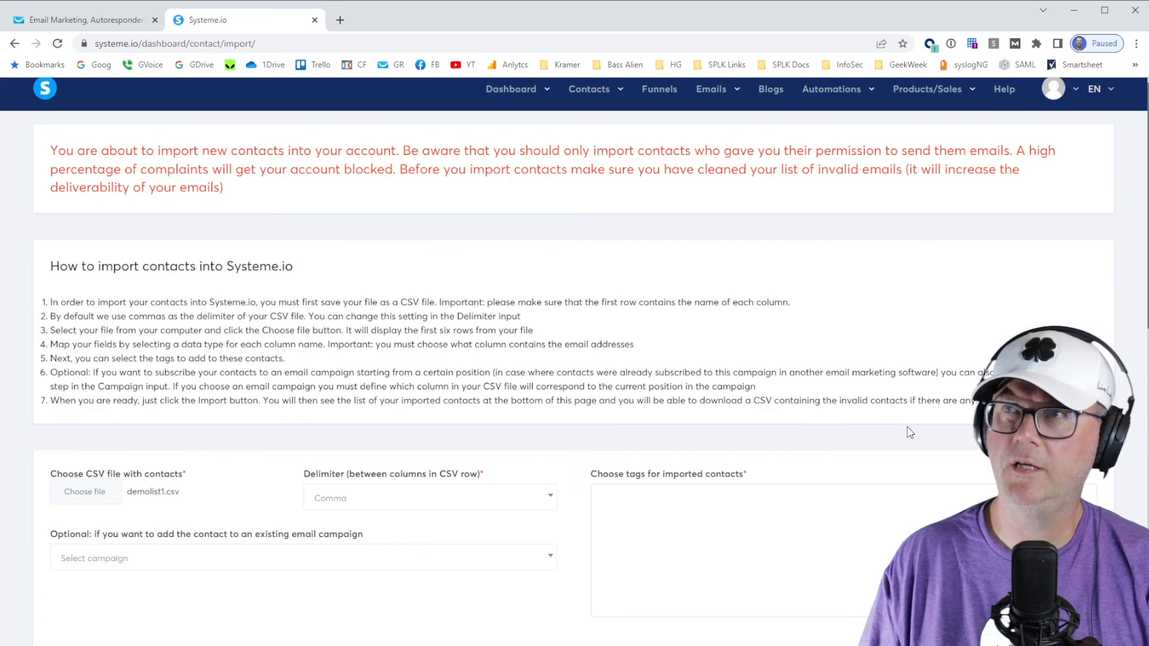
scroll(910, 432, "down", 1)
scroll(910, 432, "up", 1)
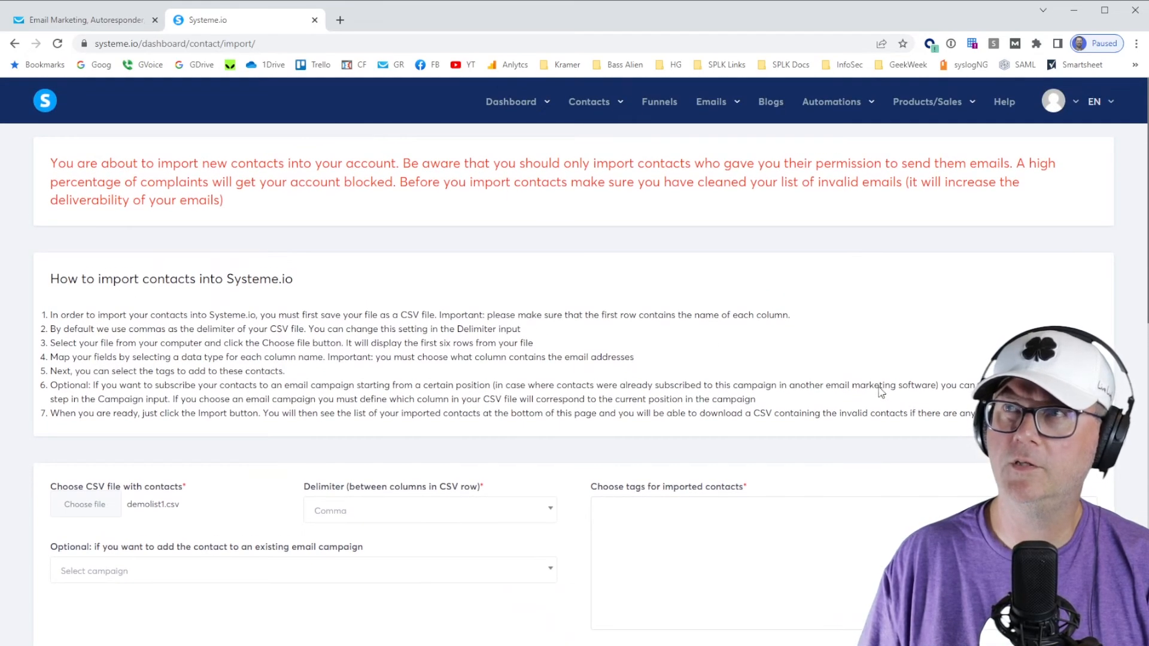
mouse_move(600, 115)
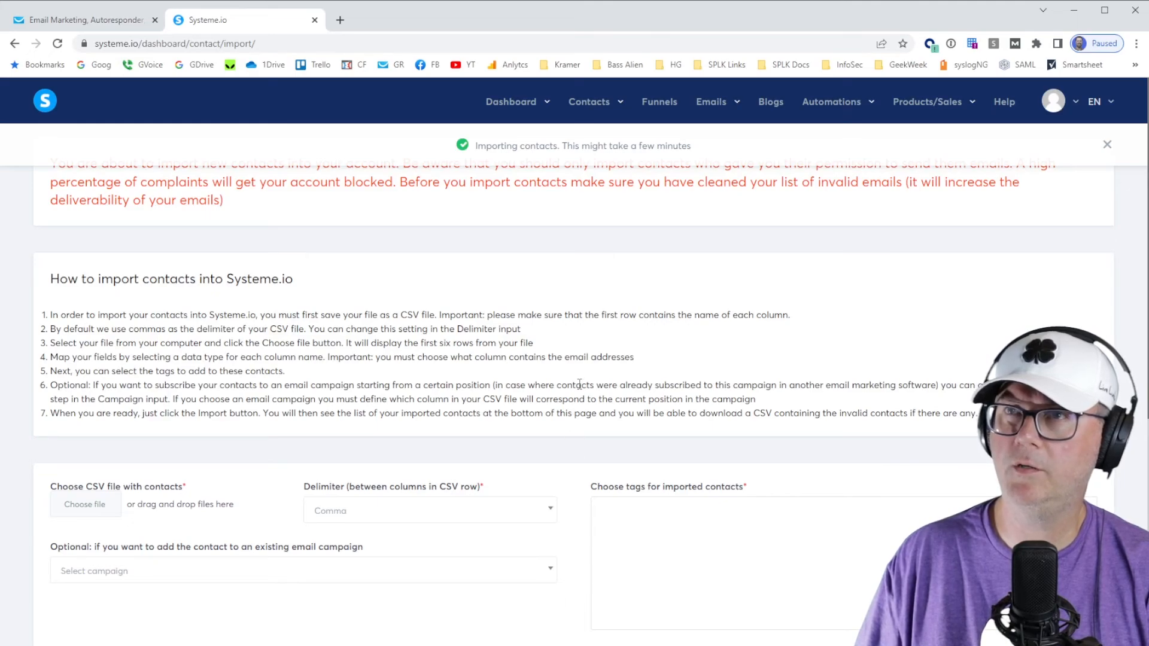
Check the new import's progress under Last imports and open the contacts list
scroll(579, 383, "down", 5)
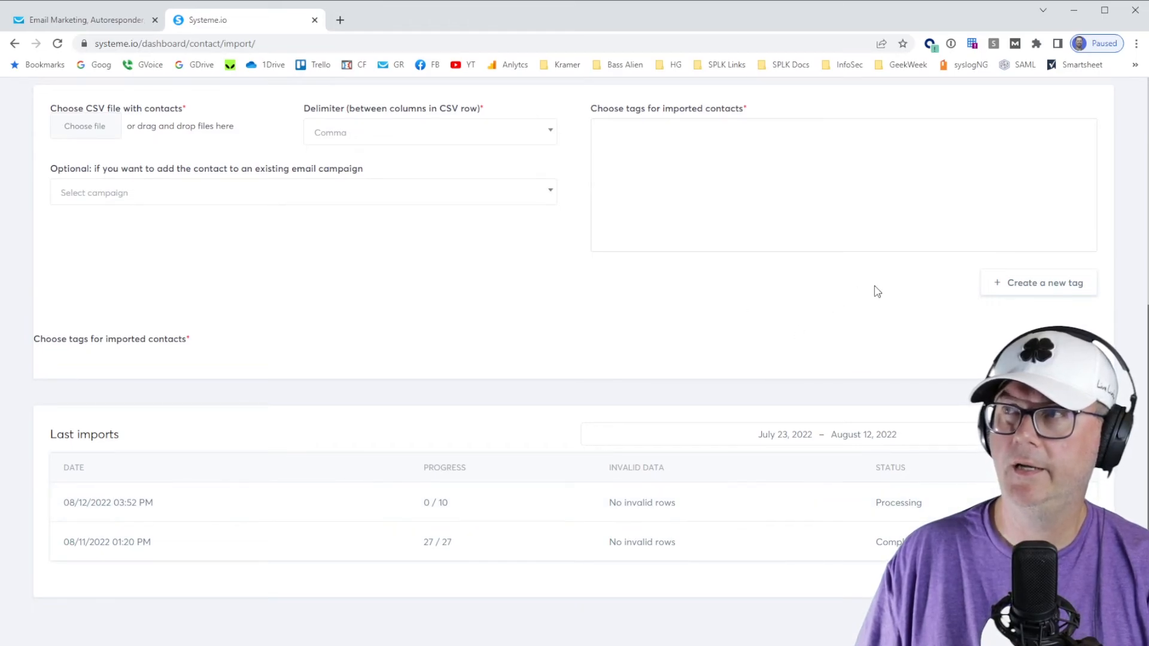
scroll(874, 291, "up", 5)
mouse_move(587, 103)
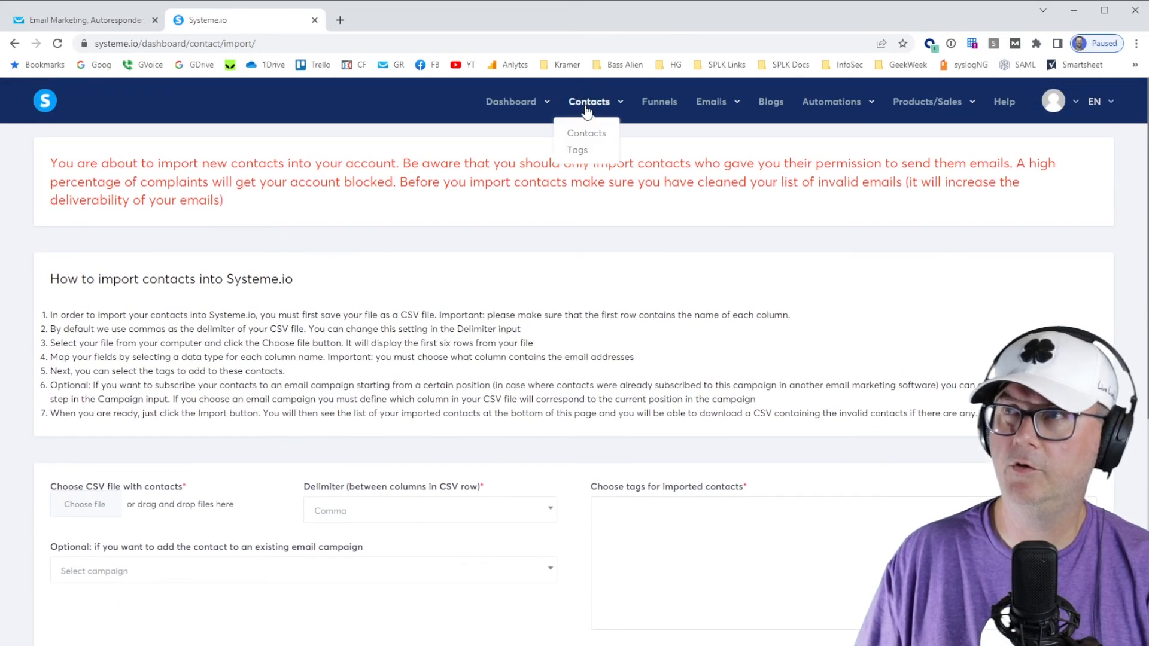
left_click(591, 139)
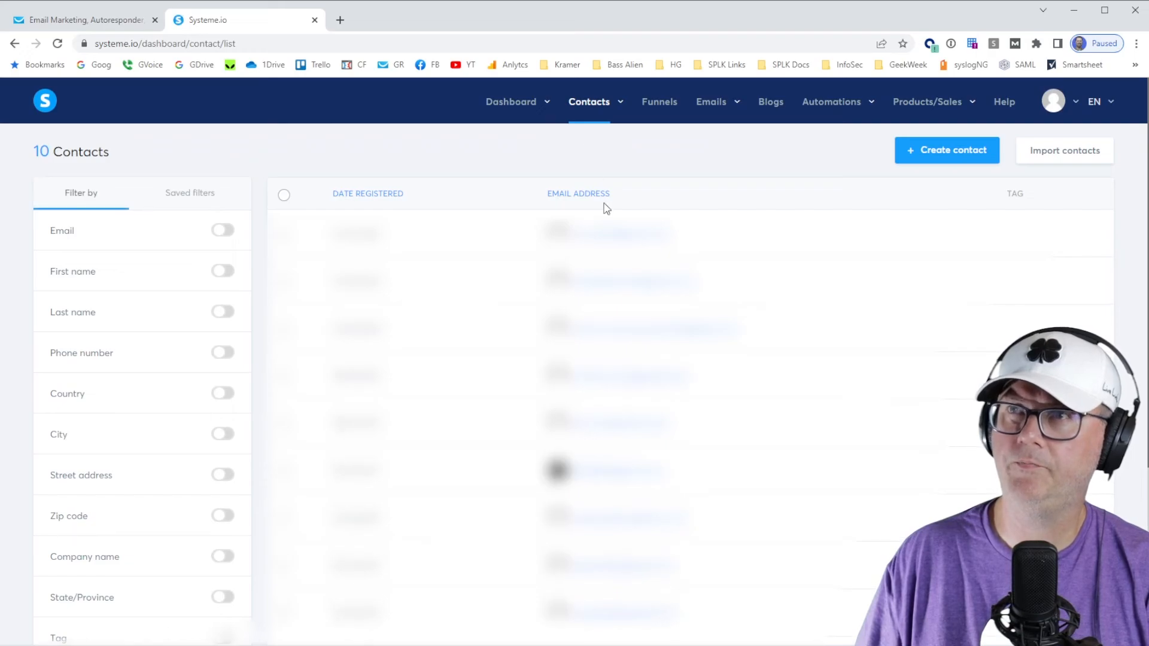